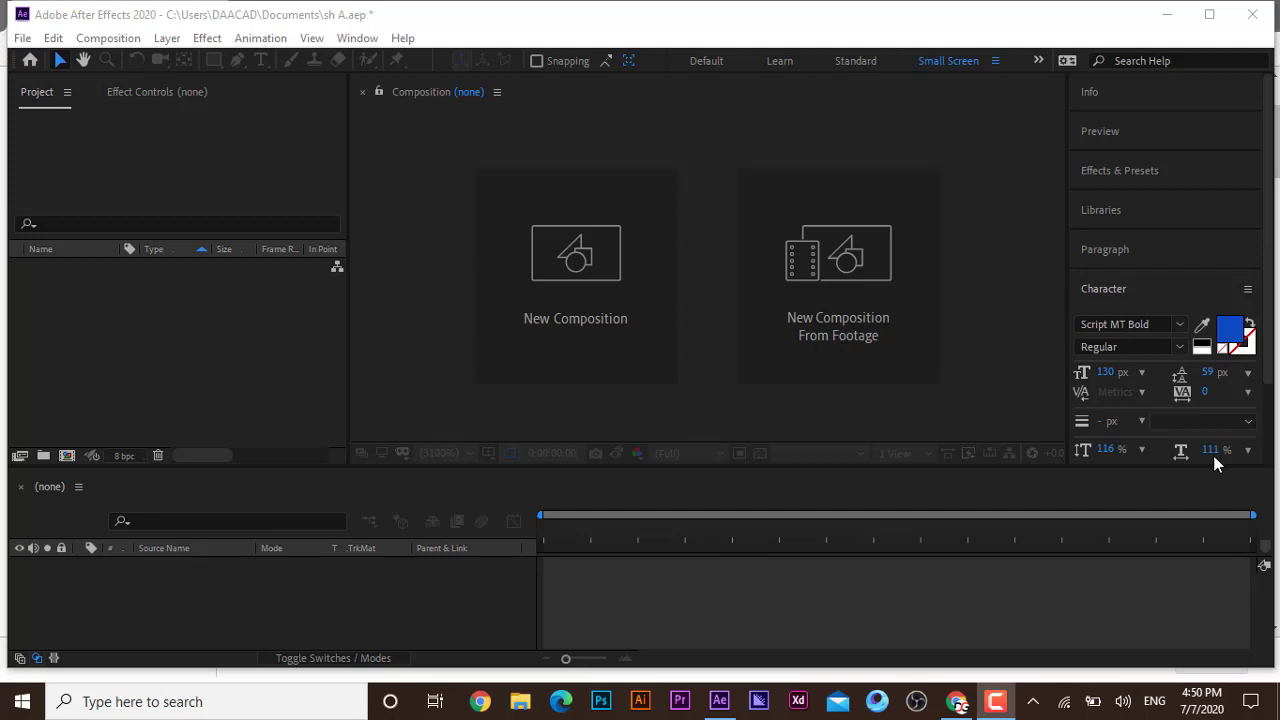
Create a 1920 x 1080 px composition named WARIYE CATOOSH with a frame rate of 30 fps and a 30-second duration
key(ctrl+n)
click(902, 100)
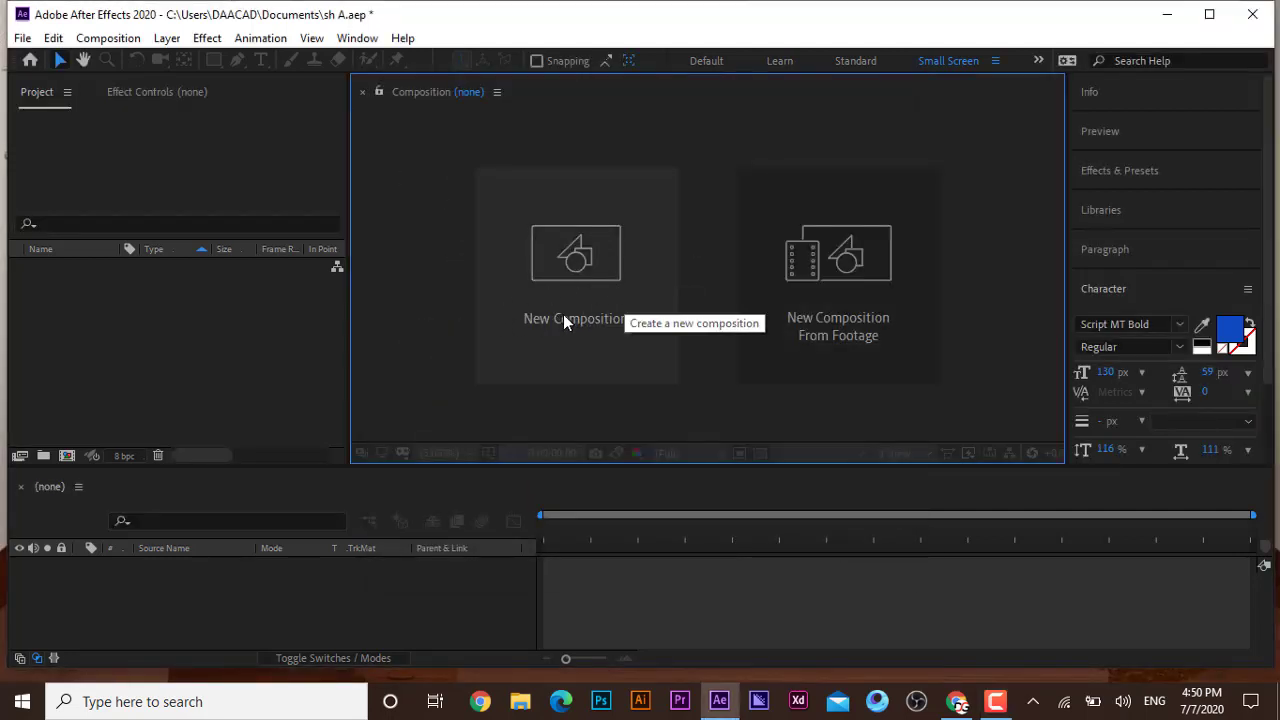
click(582, 268)
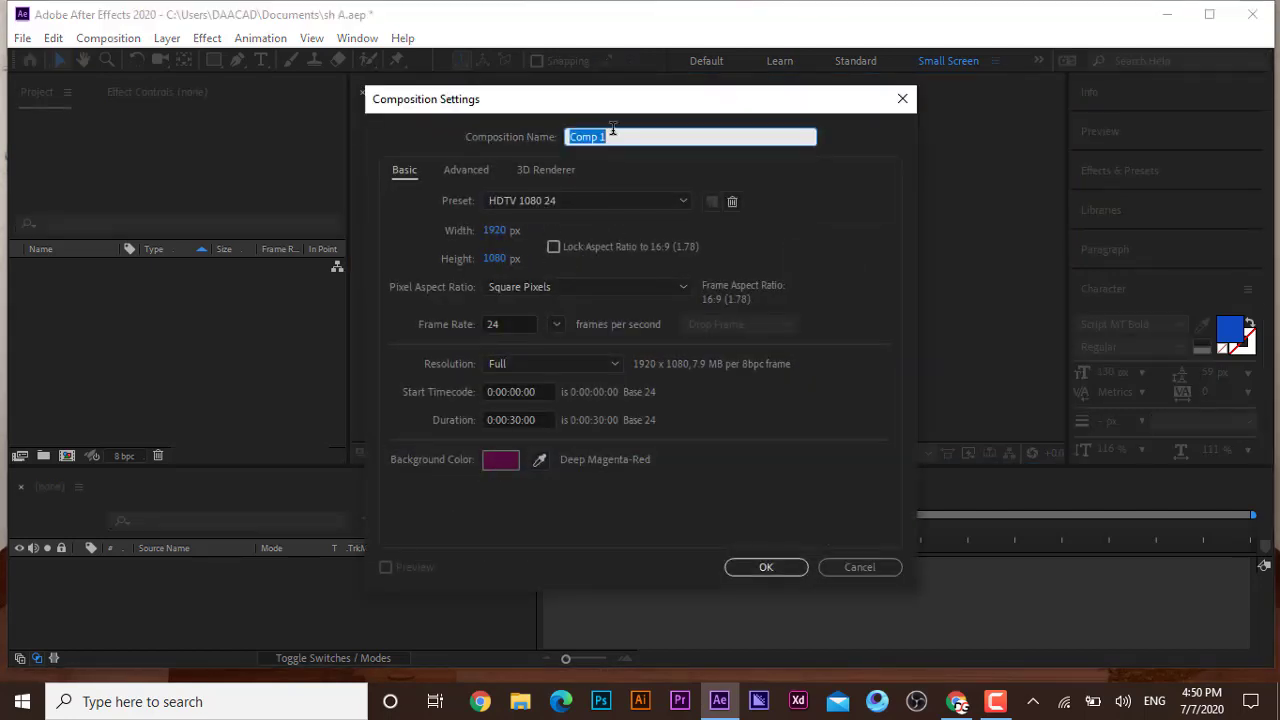
text(WARIYE)
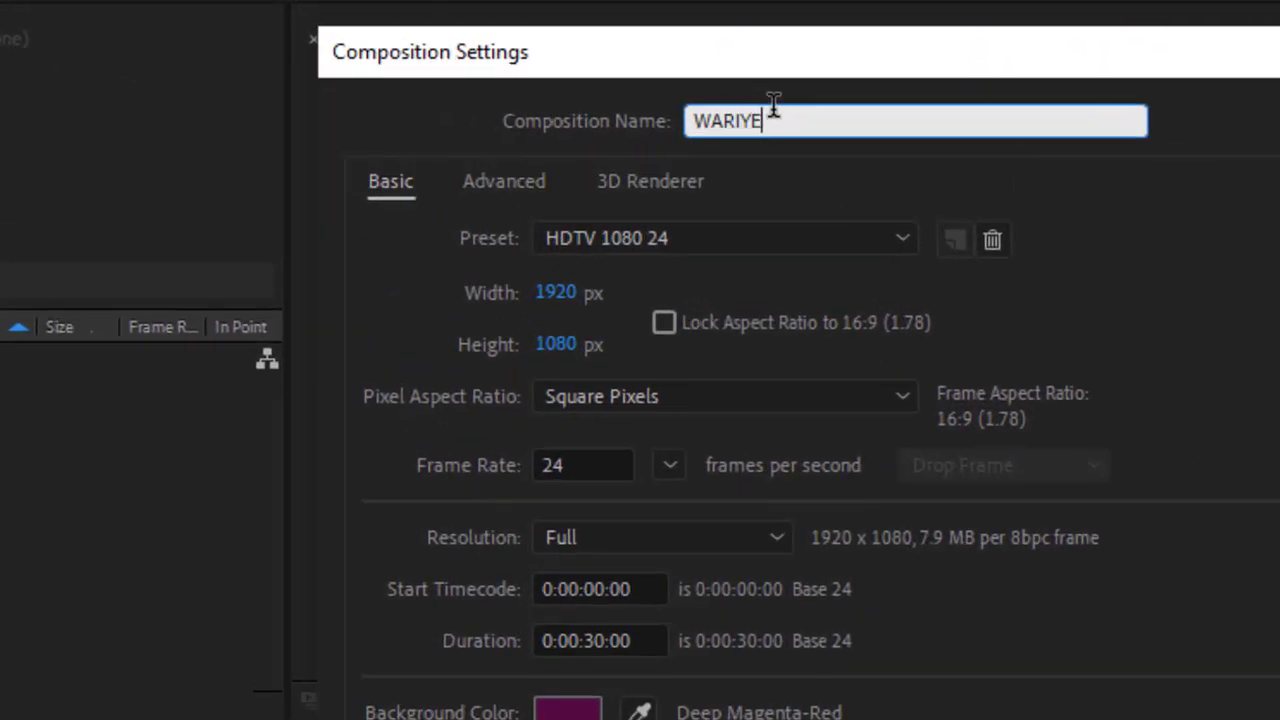
text( CATOOSH)
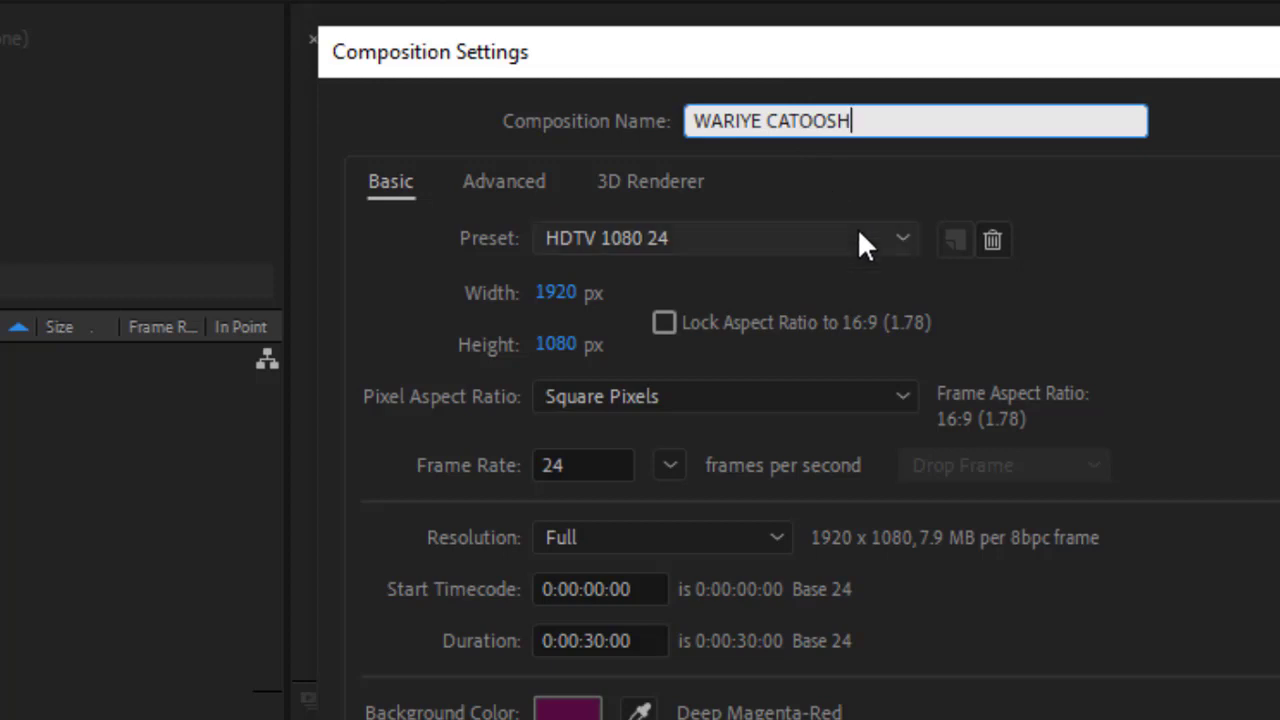
click(826, 245)
click(816, 238)
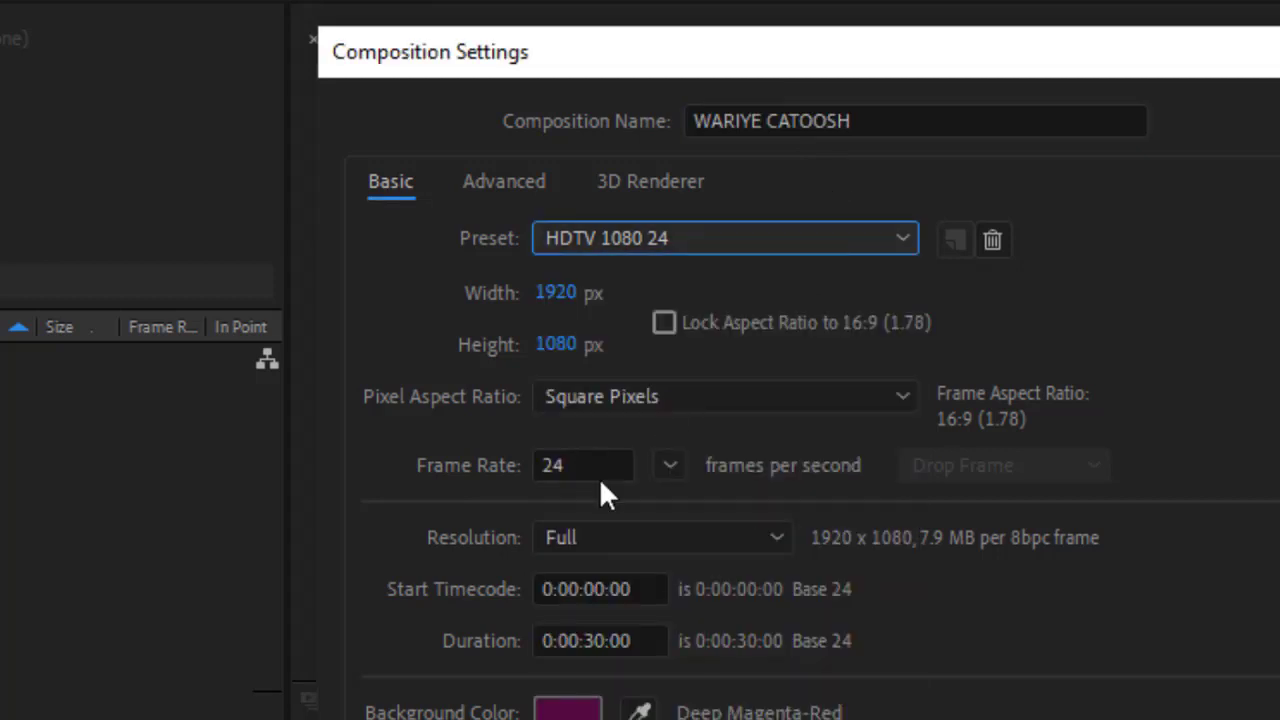
click(666, 464)
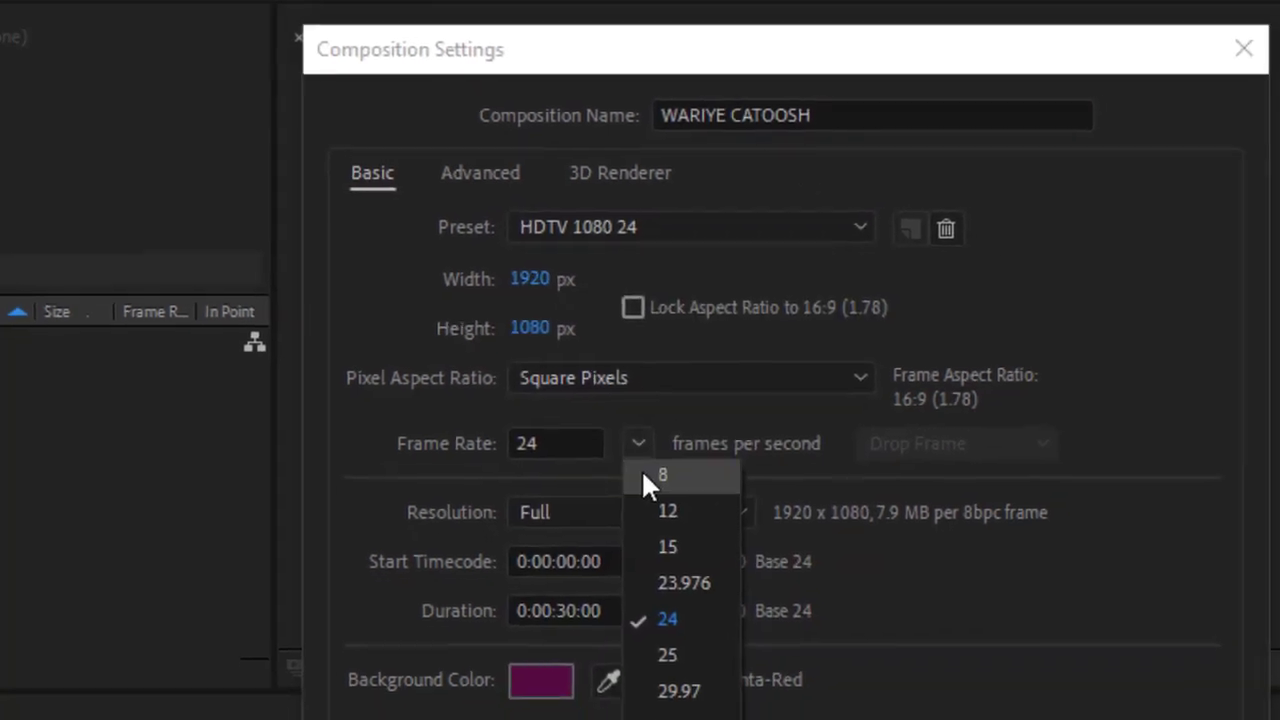
click(670, 718)
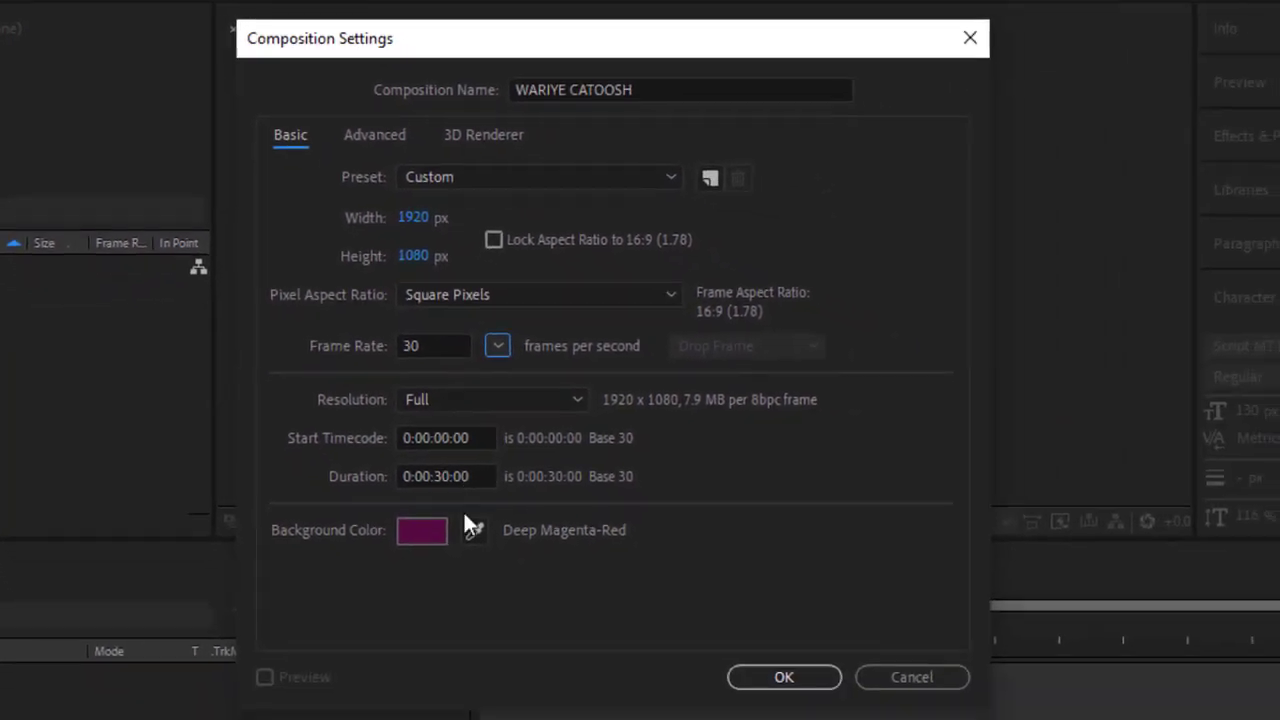
click(780, 668)
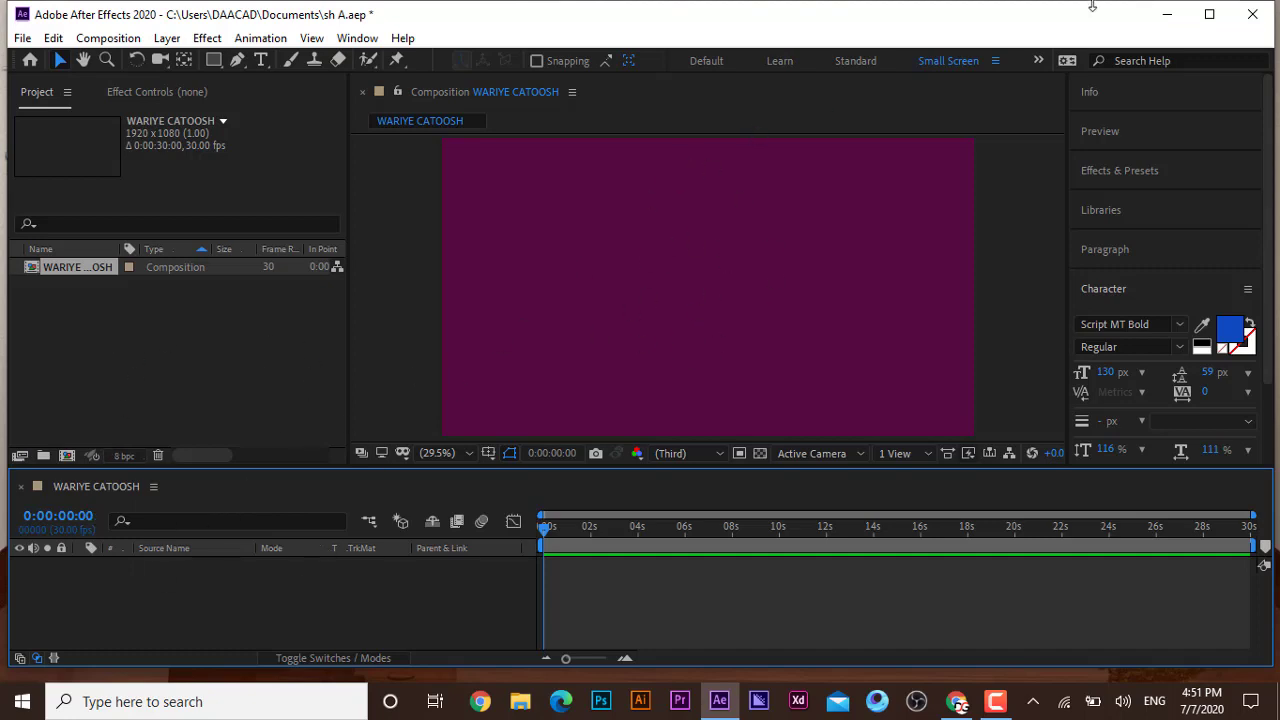
Import the Catoosh MP3 file from the desktop into the project
click(1168, 18)
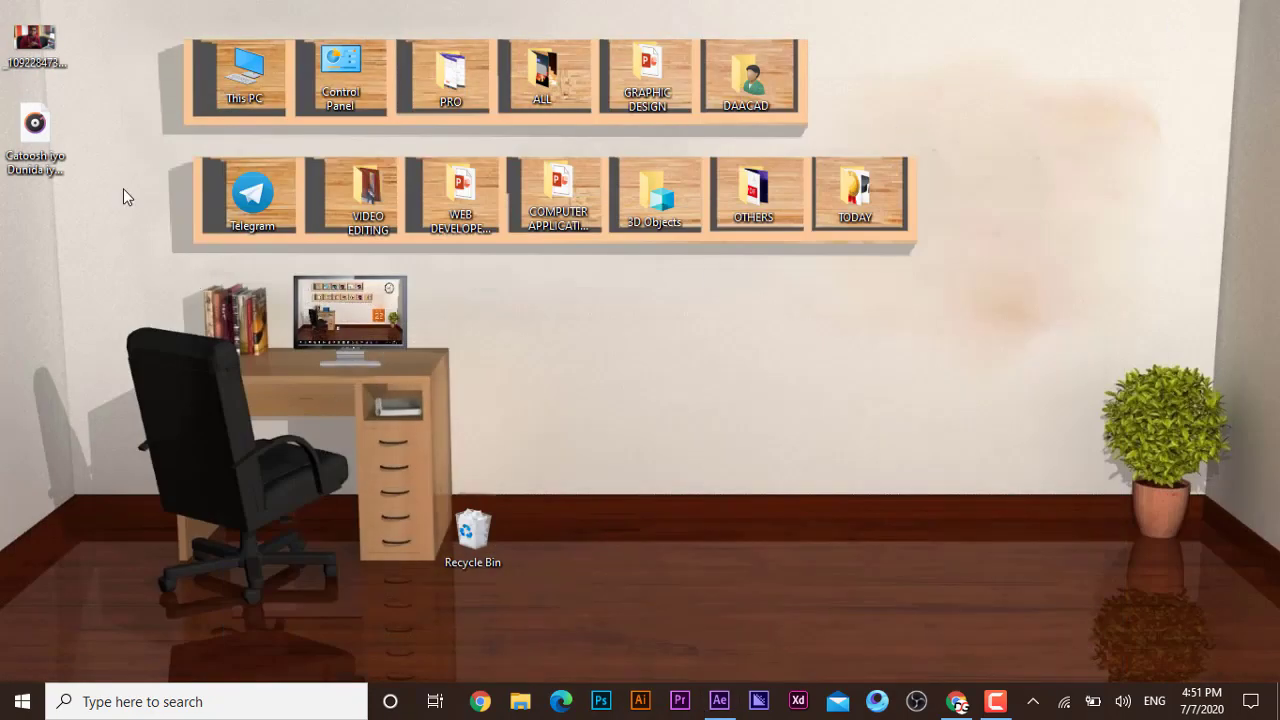
drag(37, 143, 67, 311)
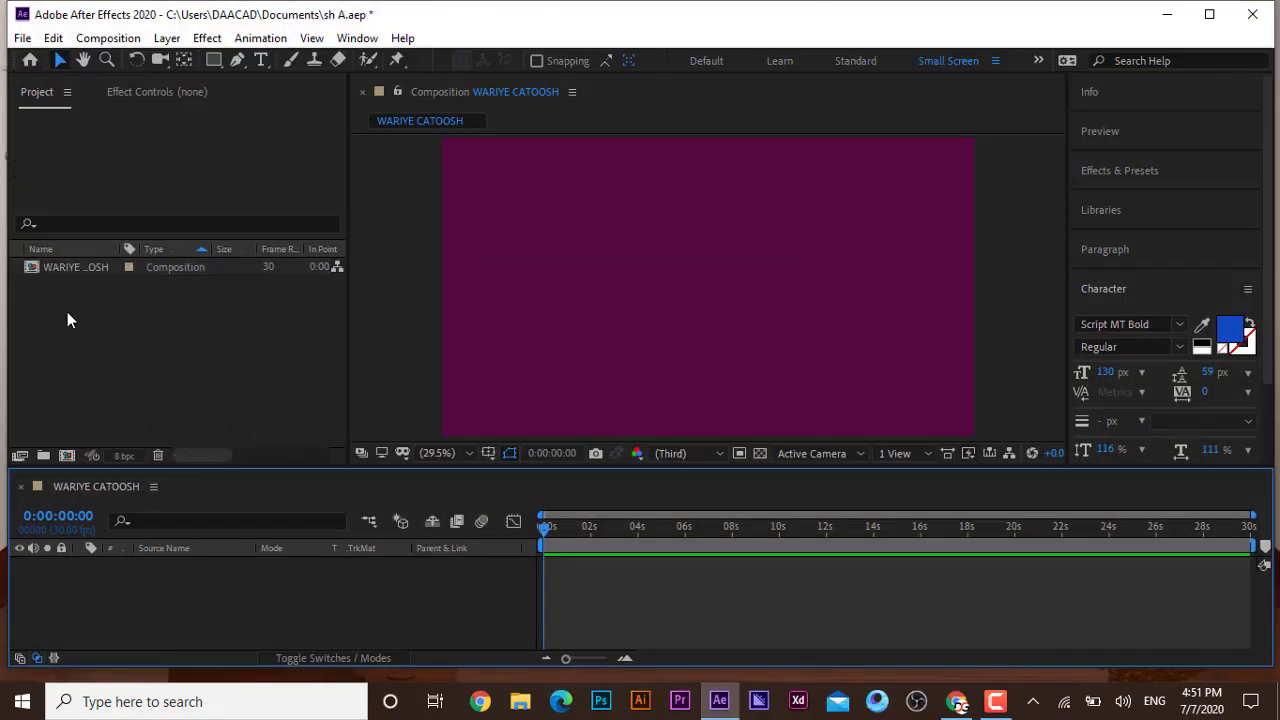
click(159, 342)
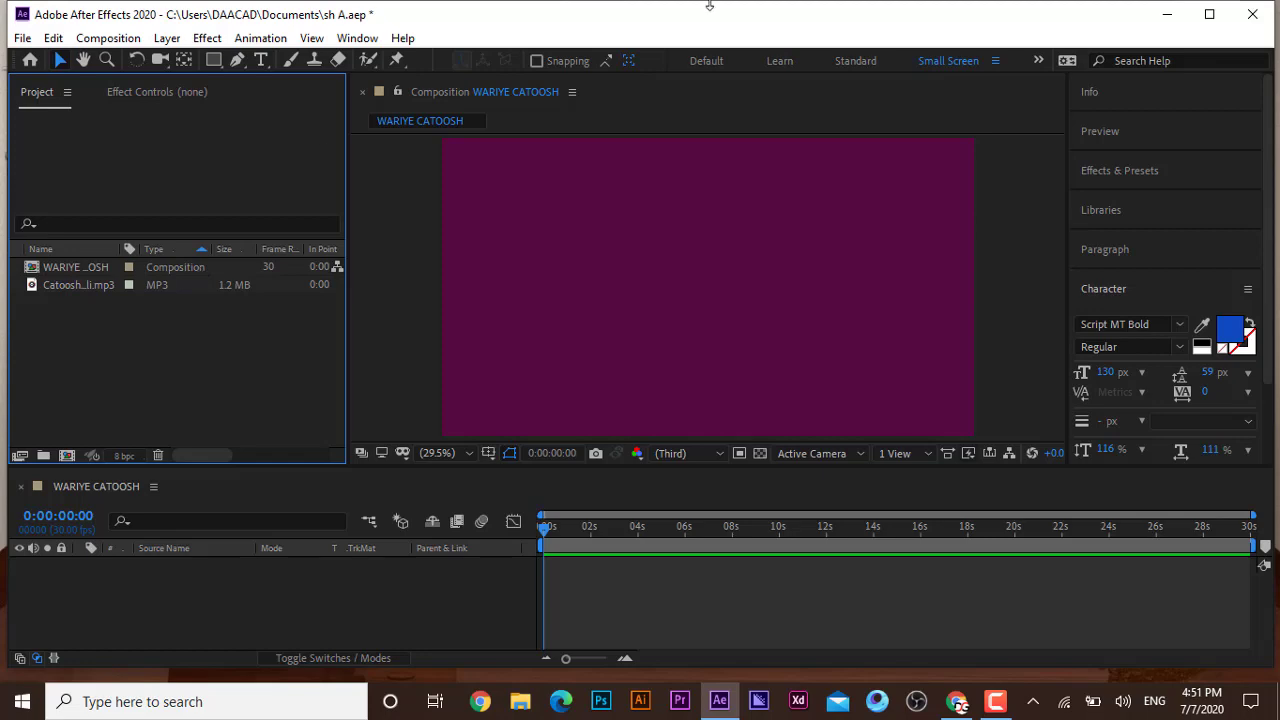
Add the JPG photo from the desktop to the WARIYE CATOOSH timeline as a layer and re-enable refreshing of the preview
click(1167, 14)
drag(35, 40, 125, 577)
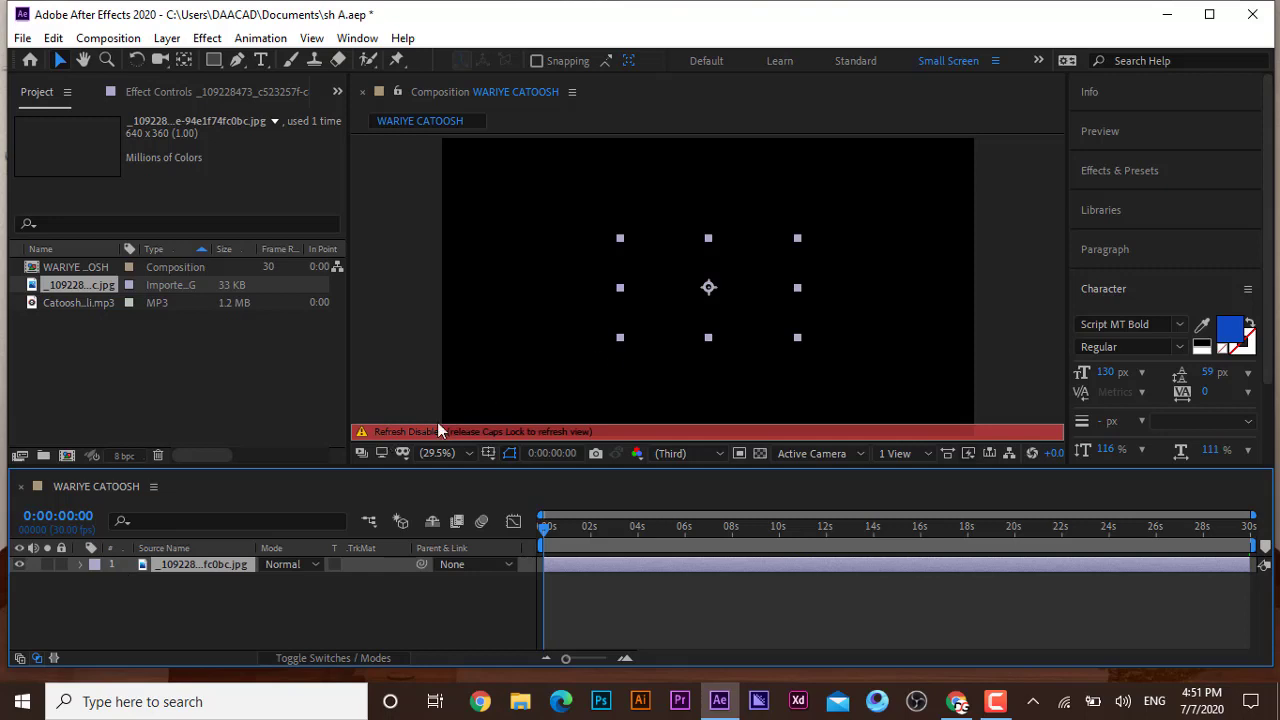
key(Caps_Lock)
click(735, 330)
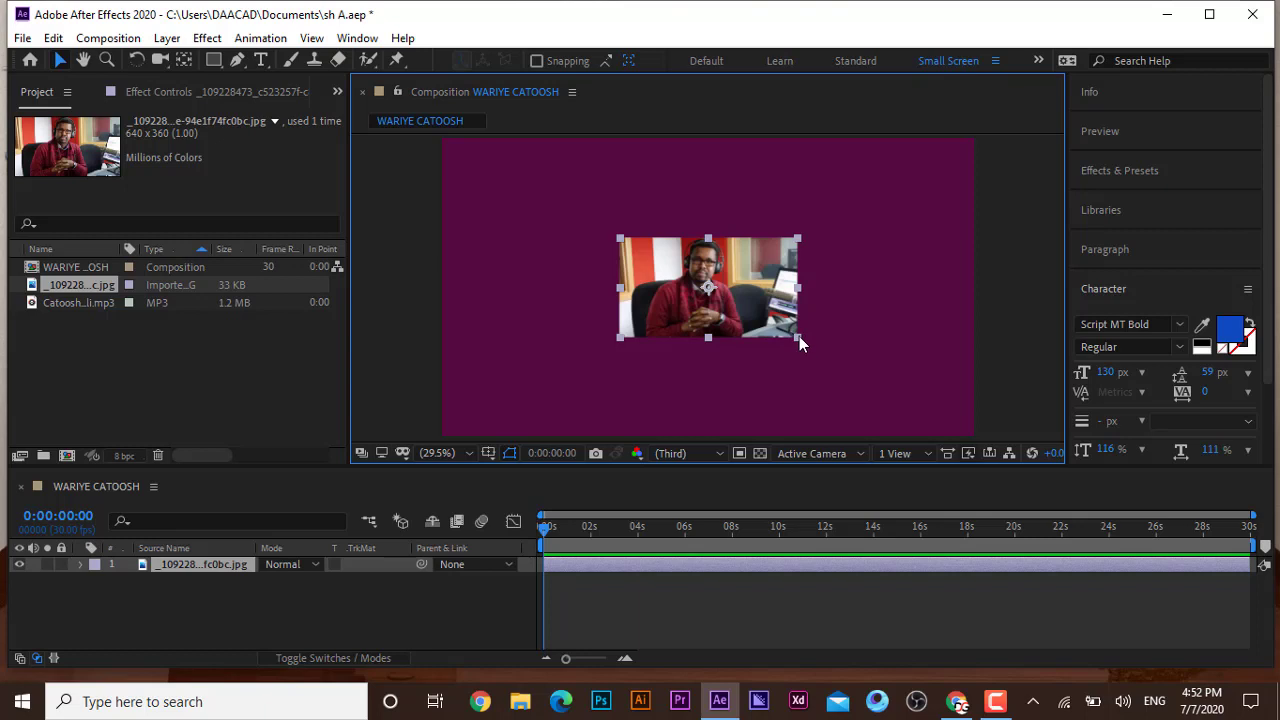
Scale up the photo layer so that it covers the whole composition frame
drag(797, 336, 969, 432)
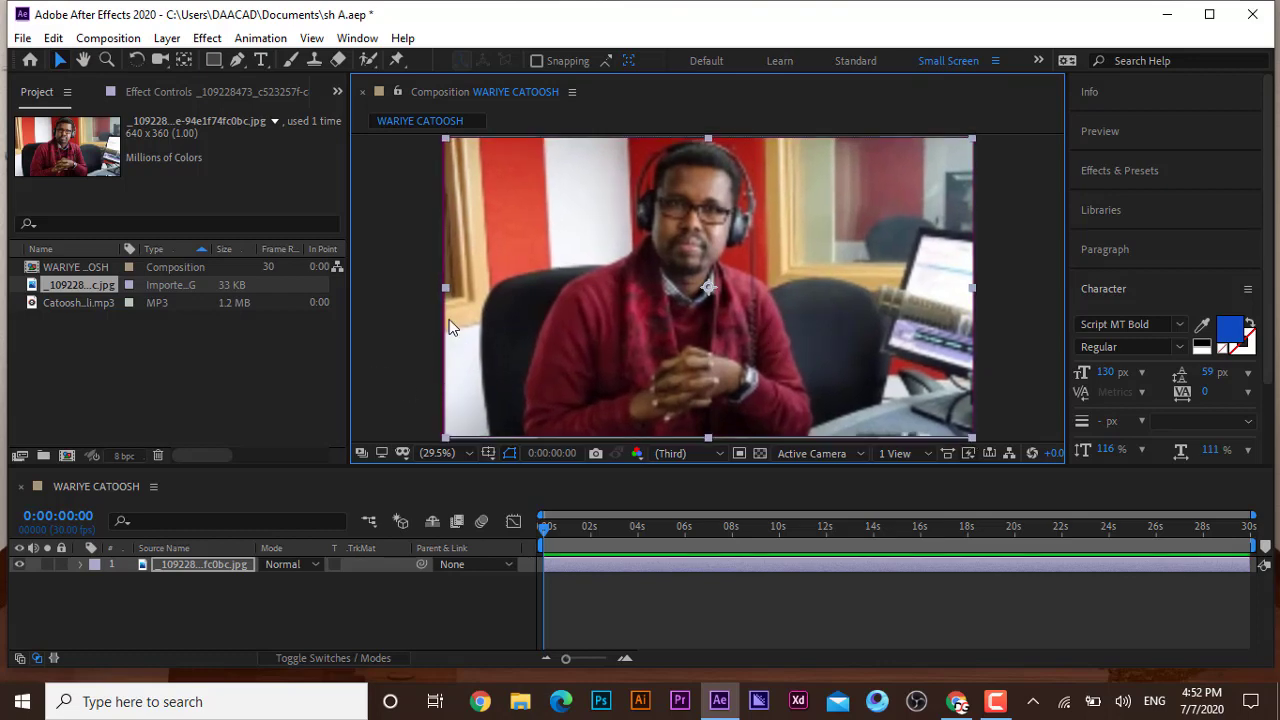
drag(446, 289, 440, 289)
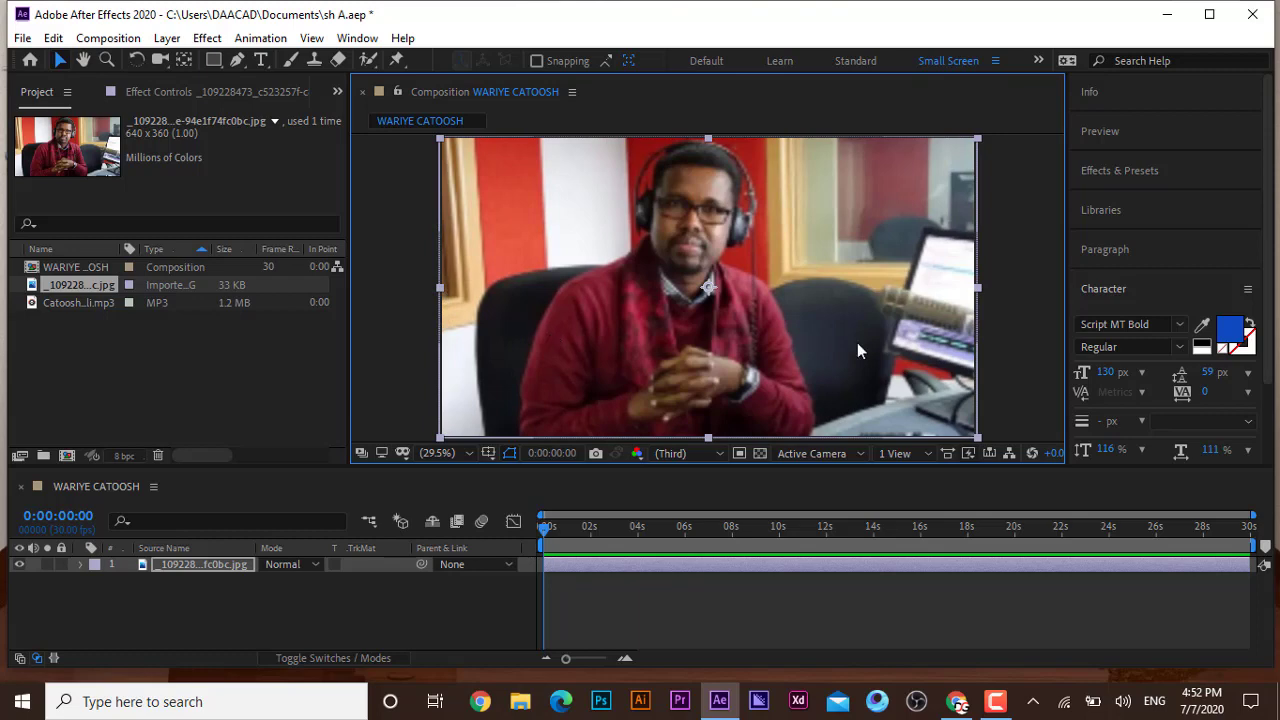
click(1016, 370)
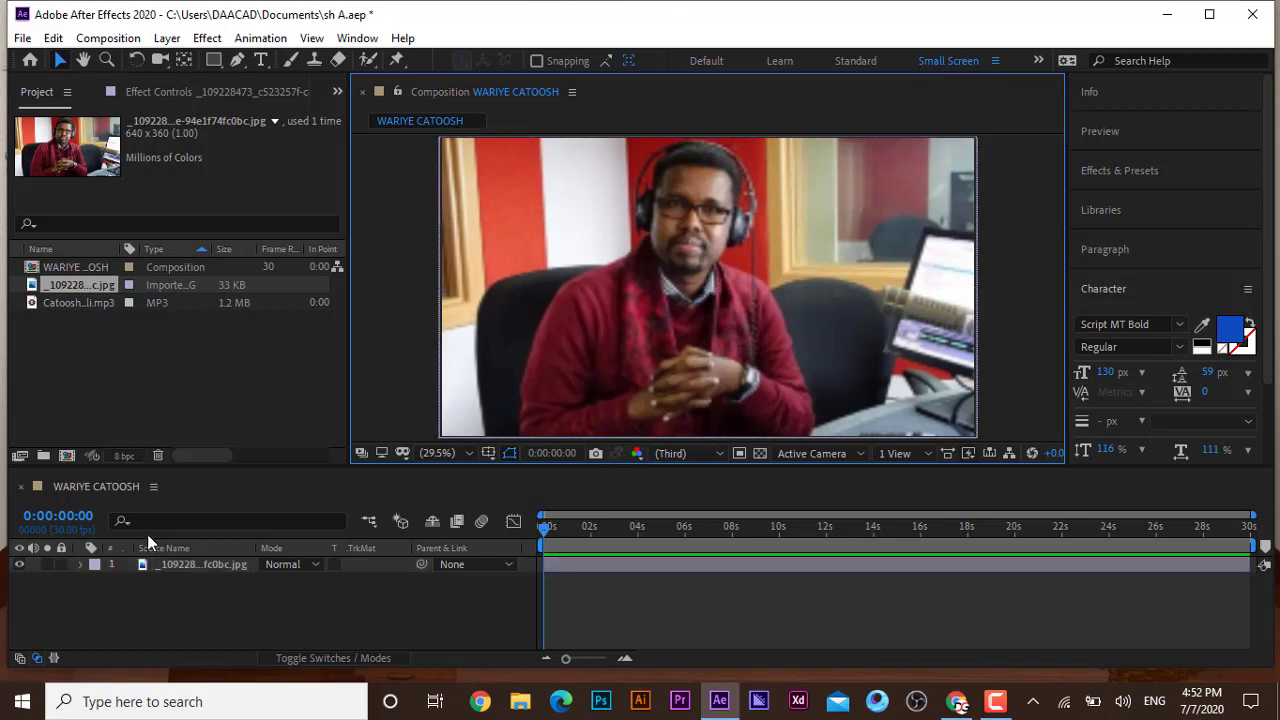
Add the Catoosh MP3 to the timeline as a layer beneath the photo
drag(76, 300, 150, 570)
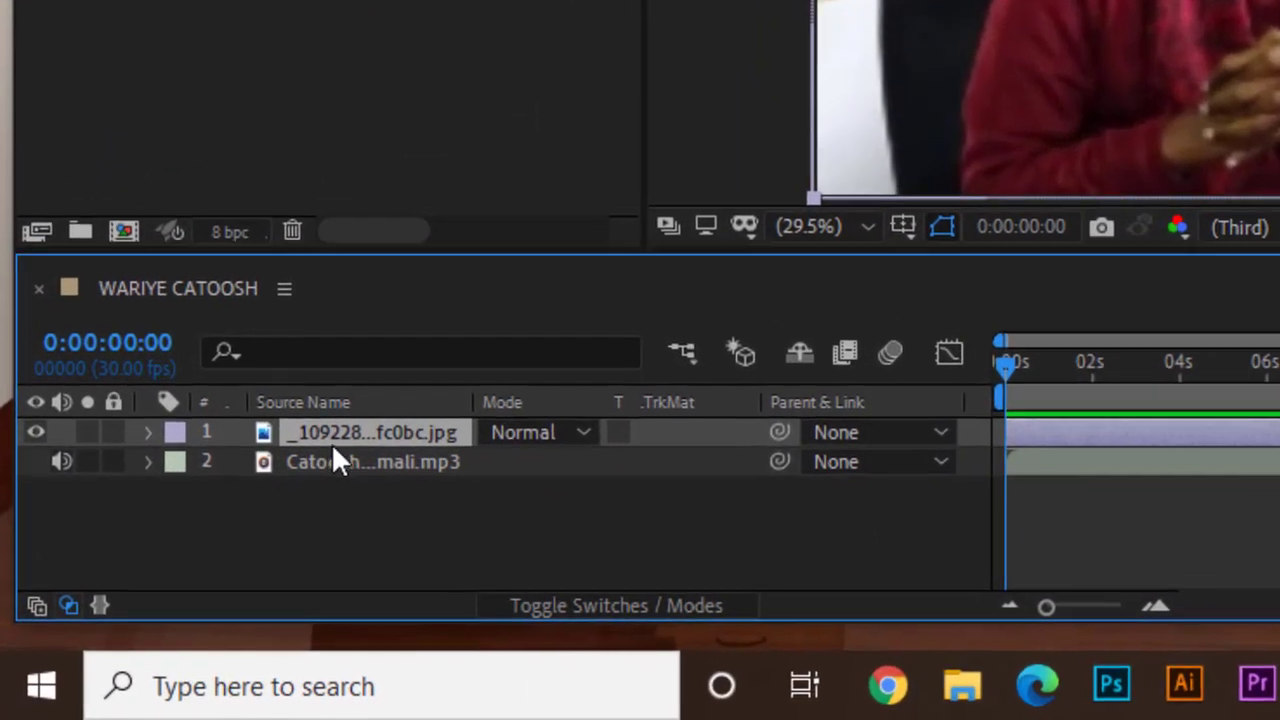
drag(355, 482, 317, 390)
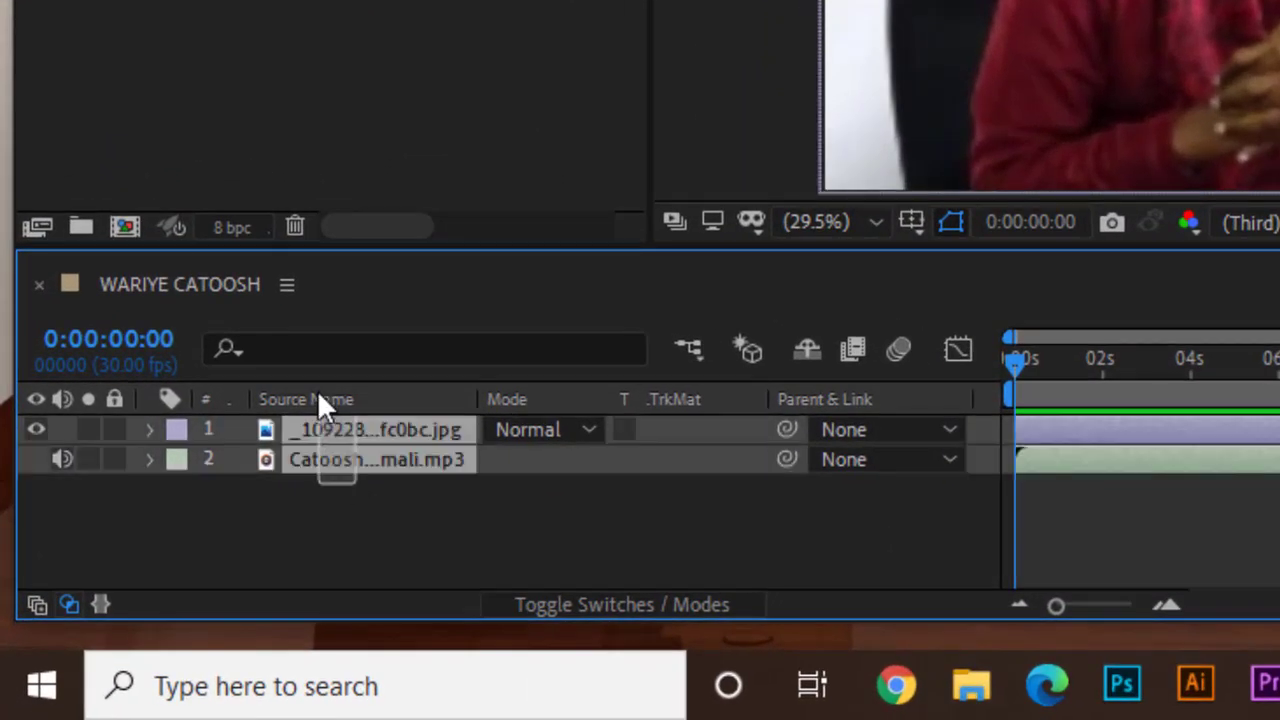
right_click(317, 410)
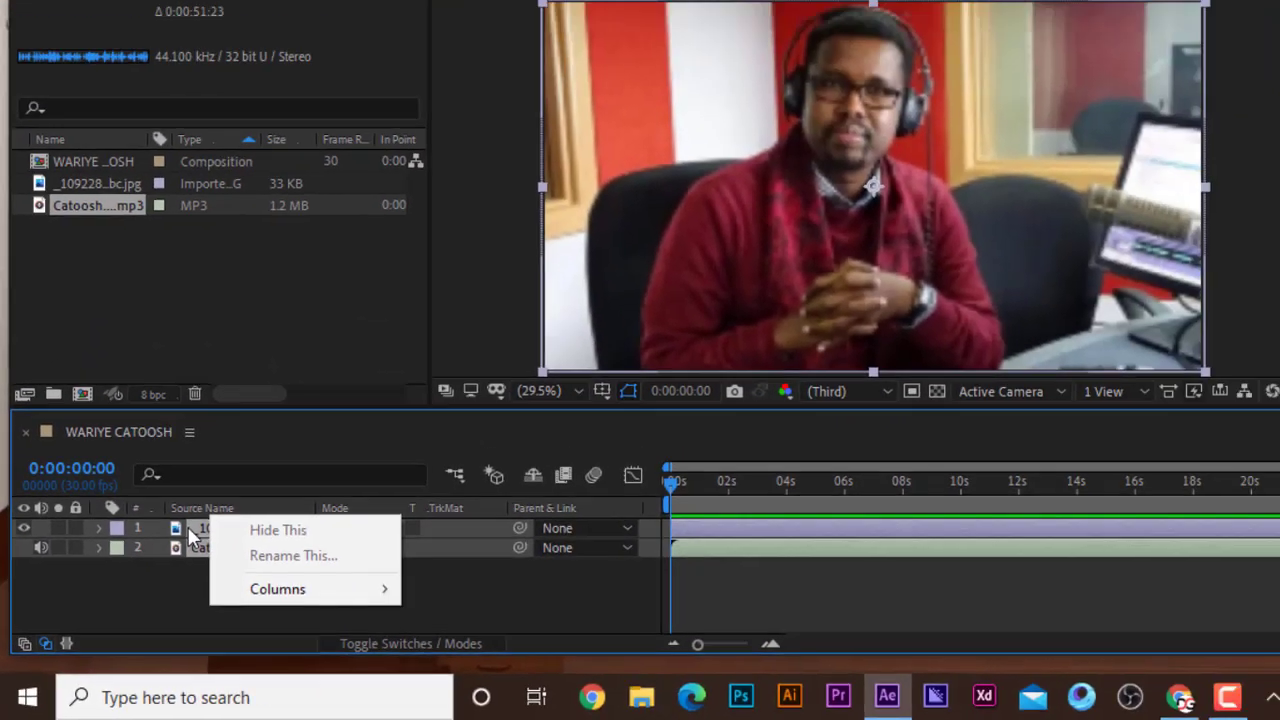
click(291, 431)
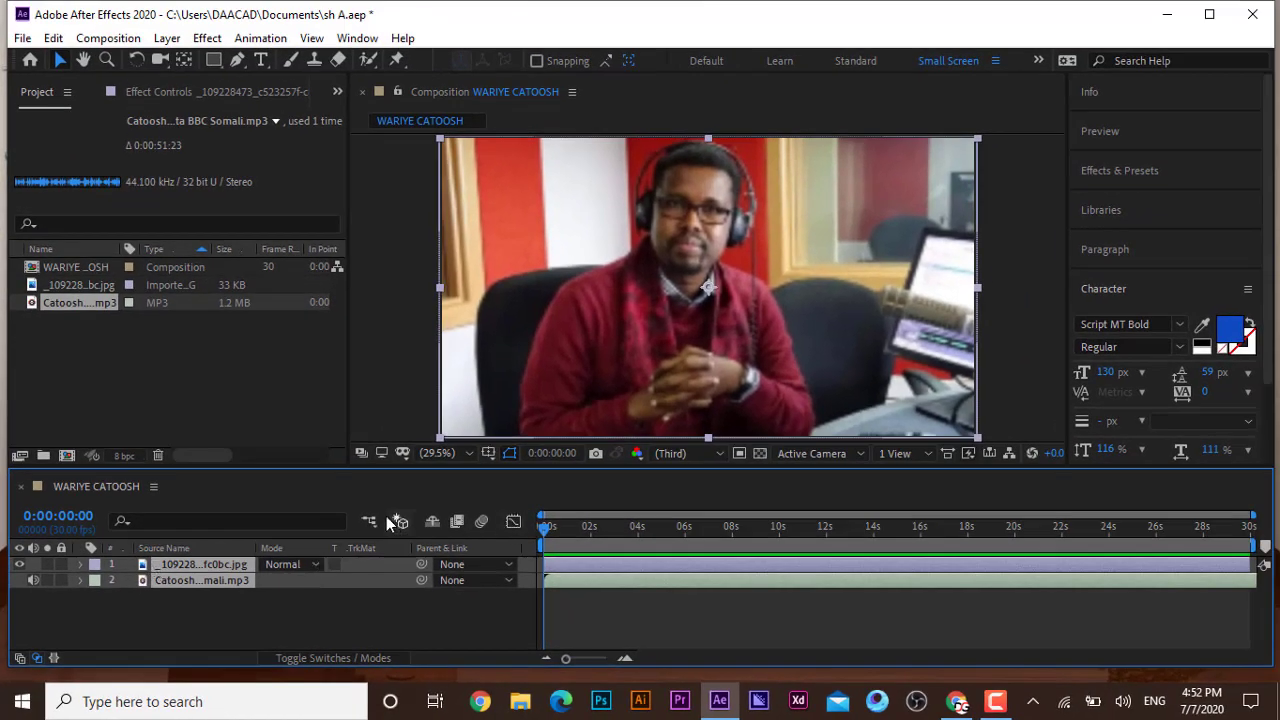
click(364, 440)
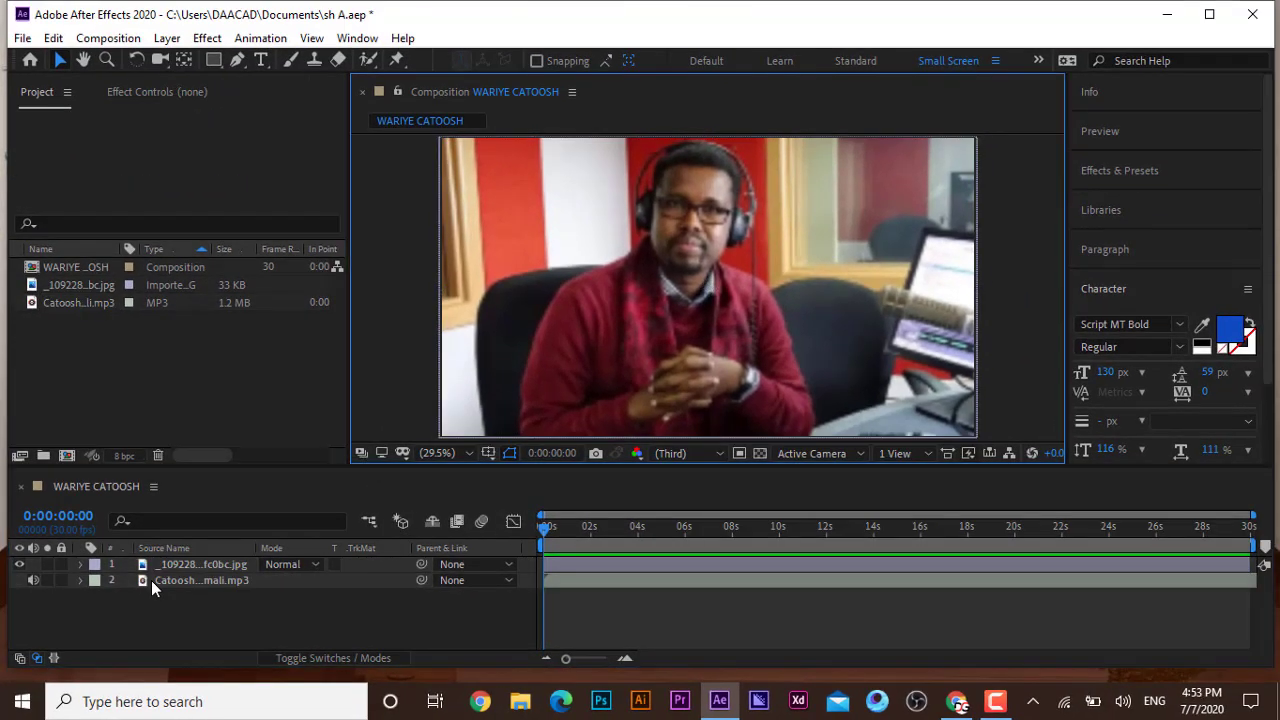
Create a white 1920 x 1080 px solid layer named Spectrum above the photo
click(219, 597)
right_click(270, 595)
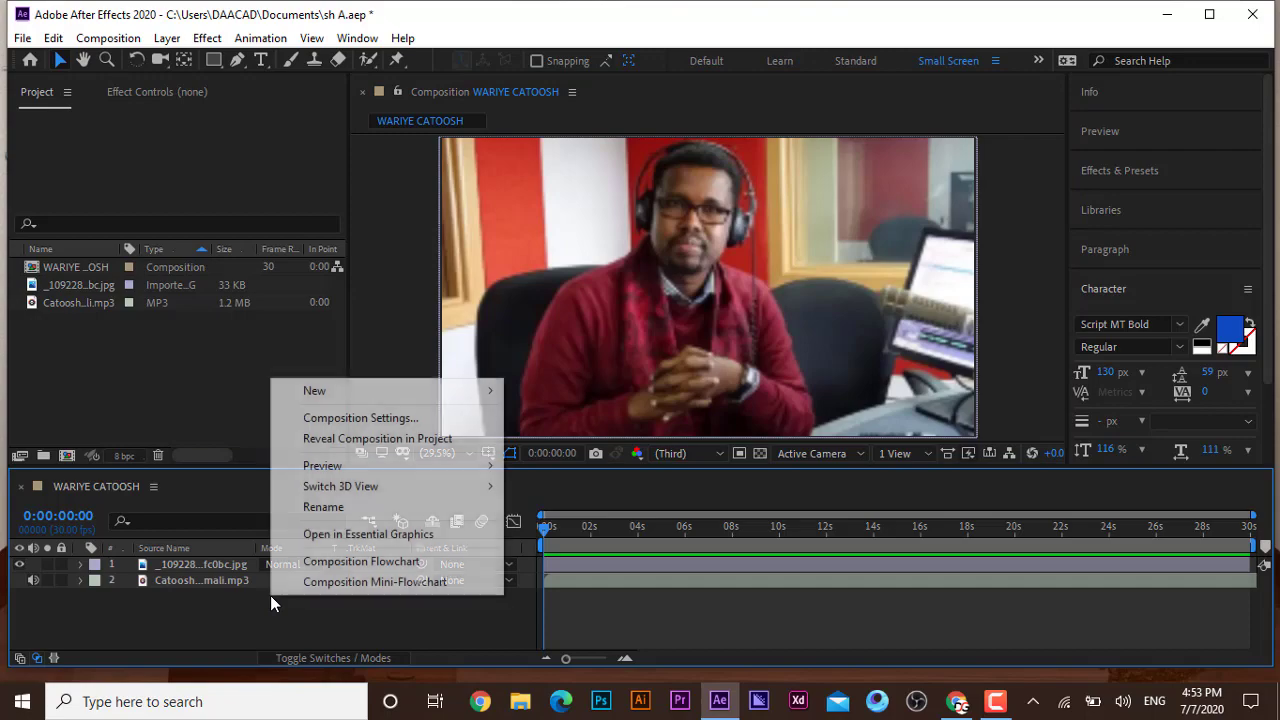
mouse_move(341, 392)
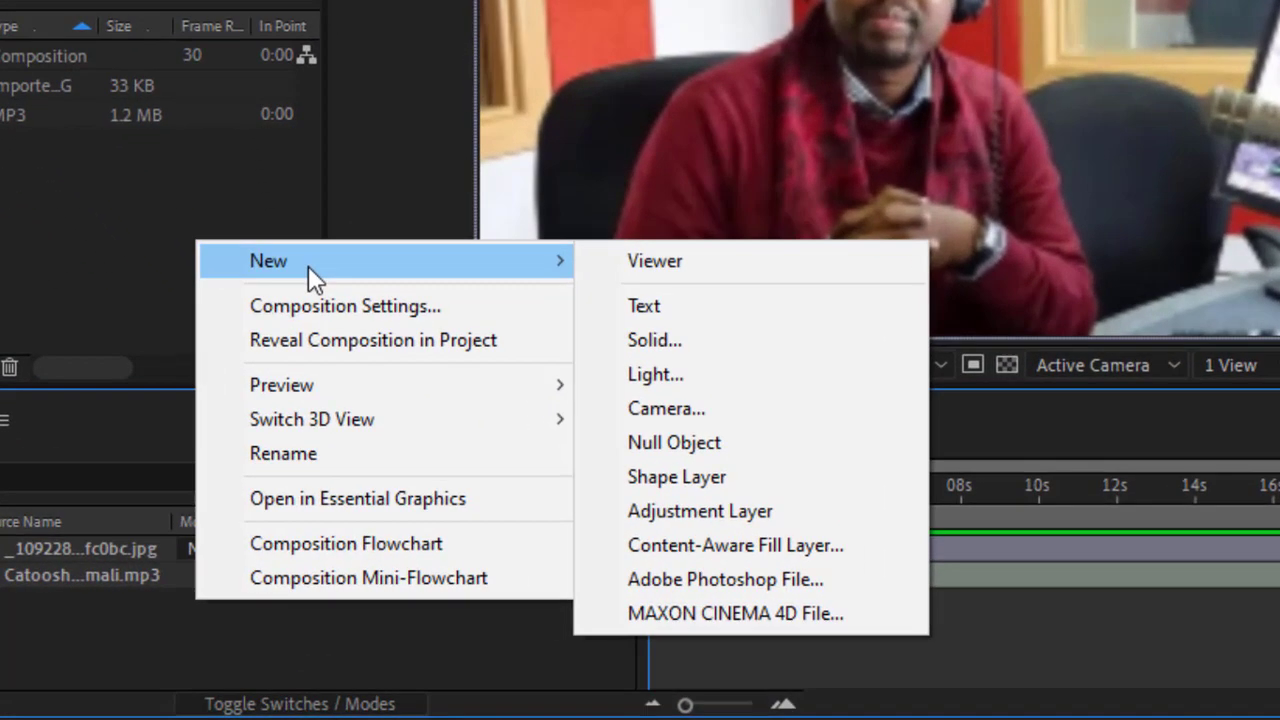
click(637, 380)
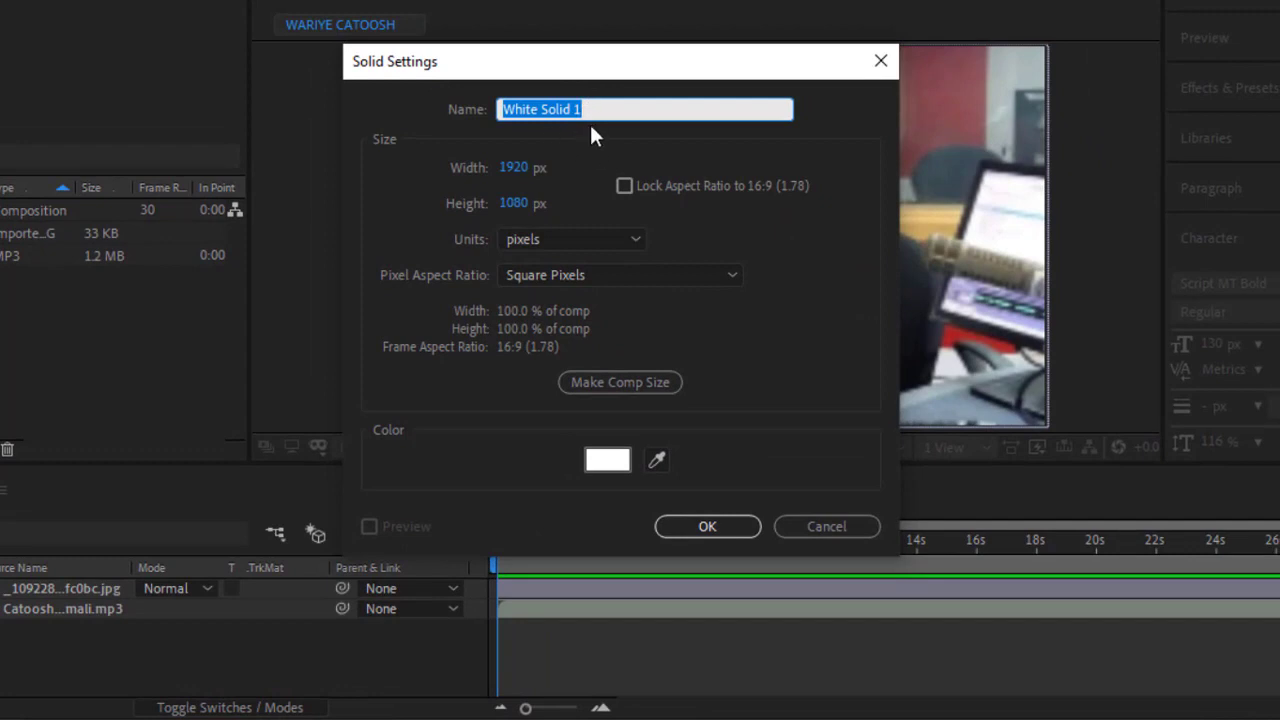
key(BackSpace)
text(p)
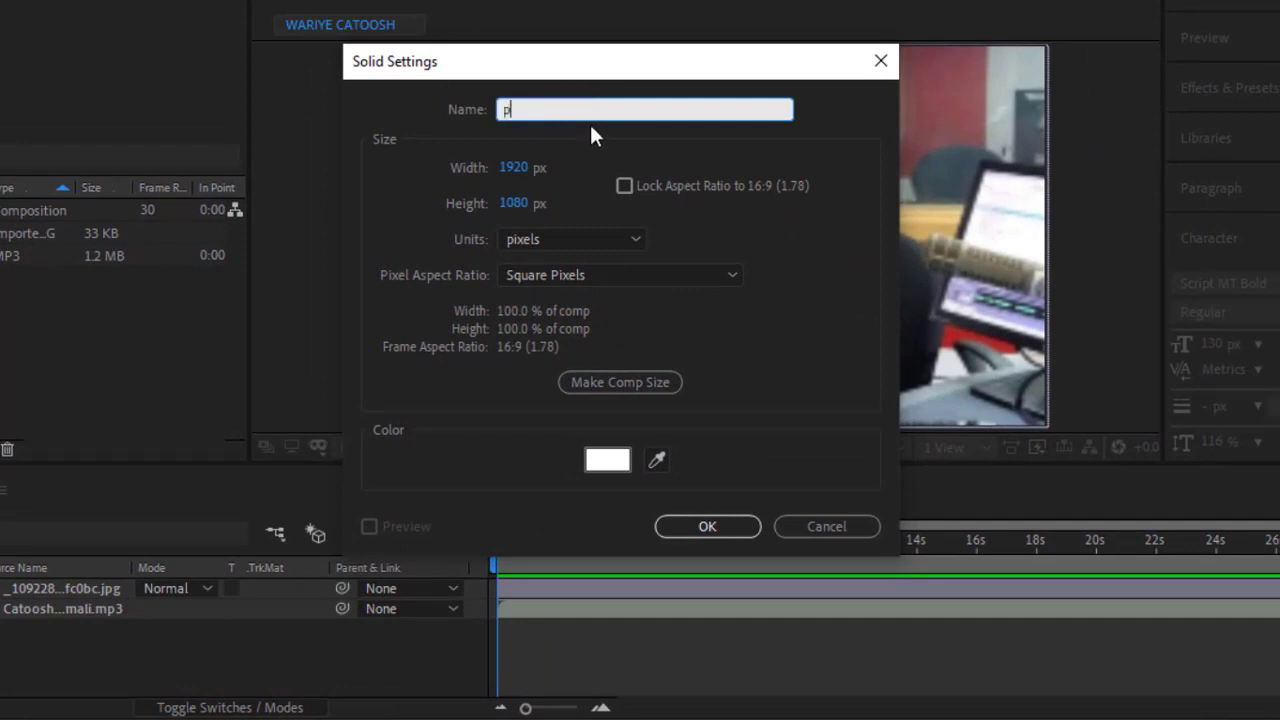
text(d)
key(BackSpace)
key(BackSpace)
text(E)
key(BackSpace)
text(Spectrum)
click(707, 527)
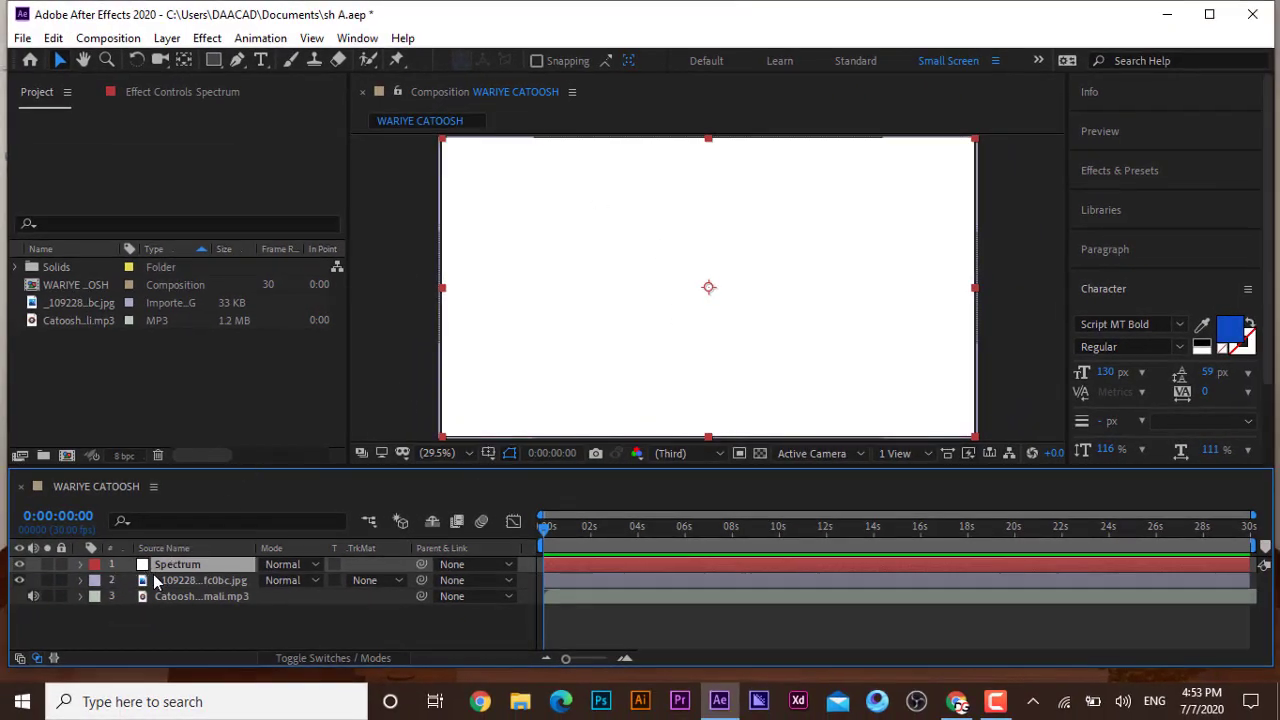
Apply the Audio Spectrum effect to the Spectrum layer and set its audio layer to the Catoosh MP3
click(207, 39)
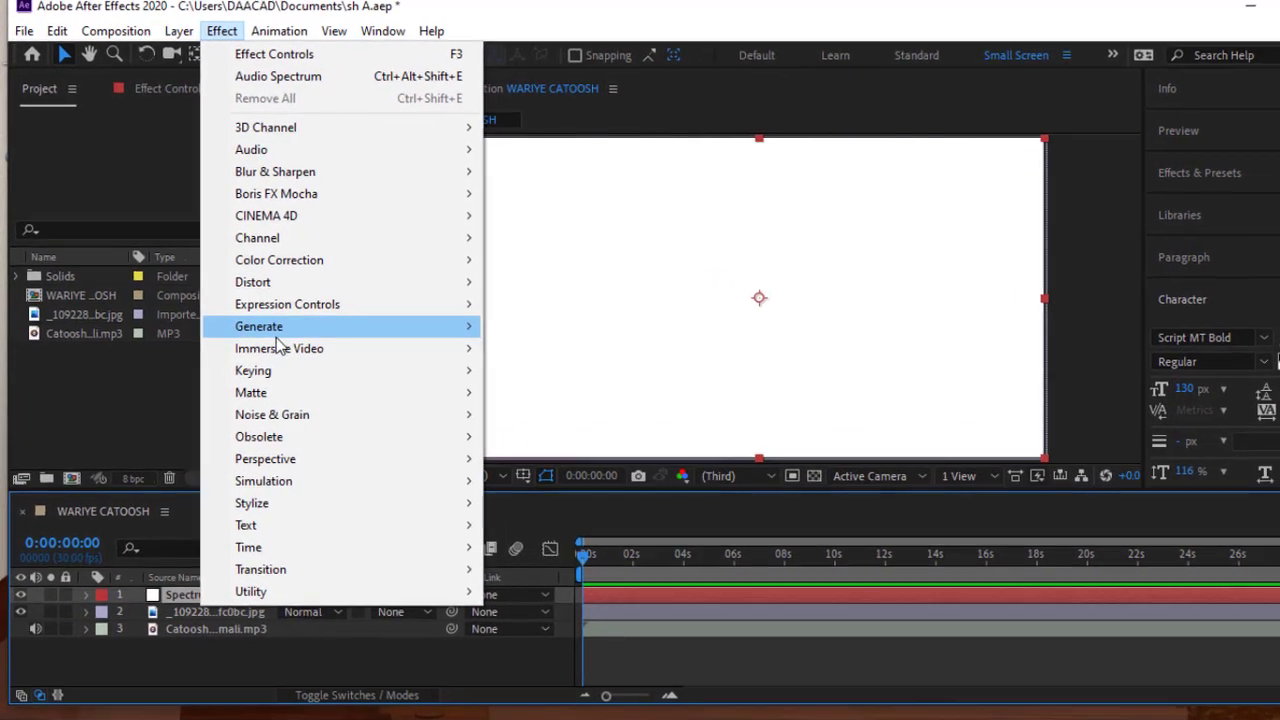
mouse_move(265, 316)
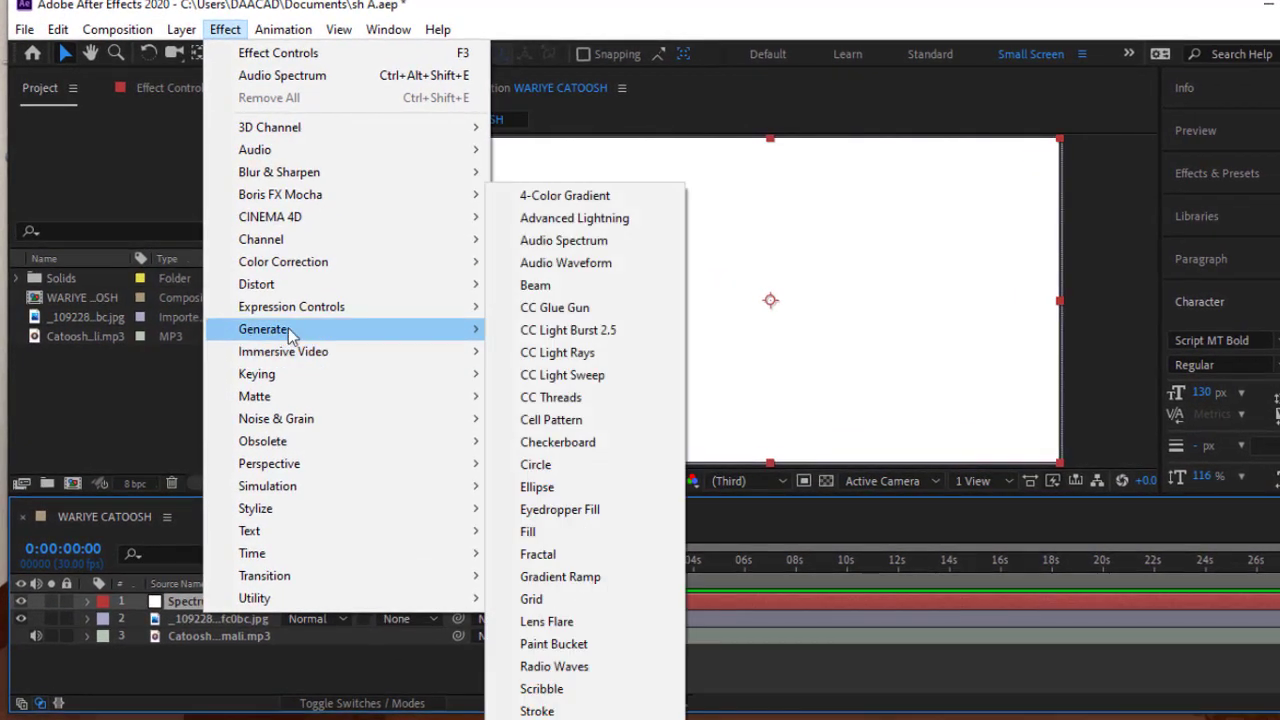
click(569, 243)
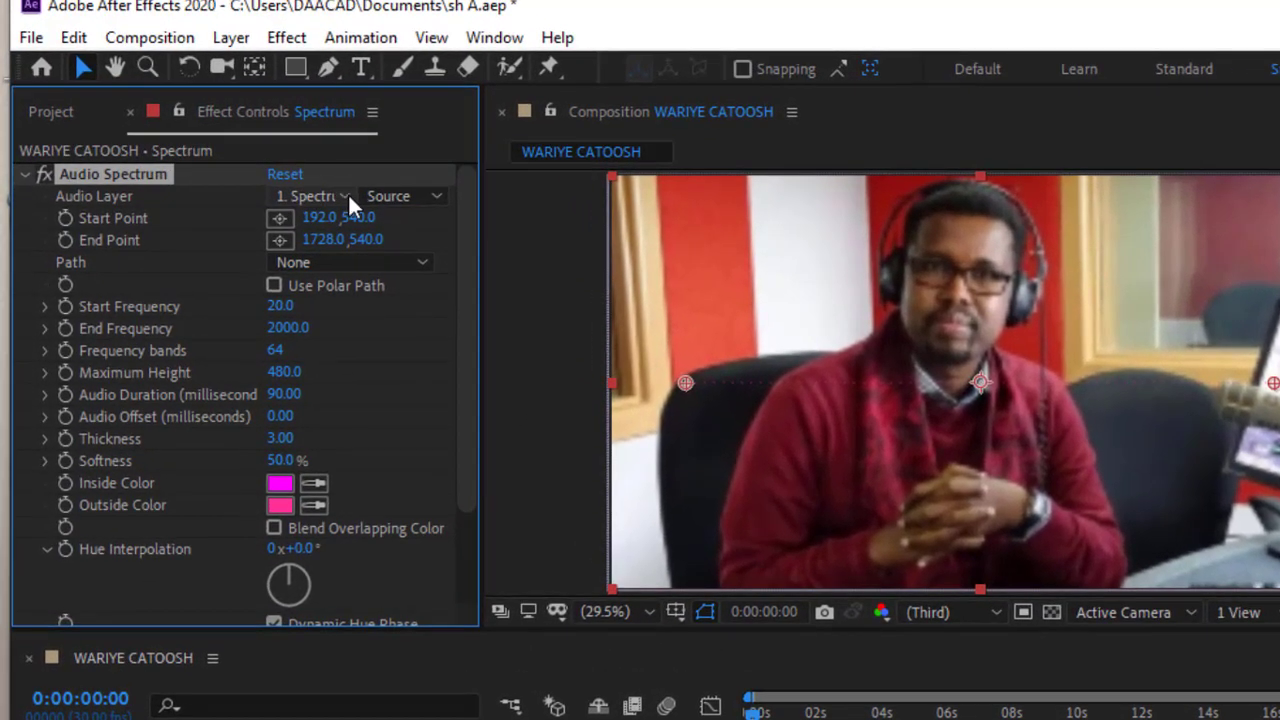
click(341, 193)
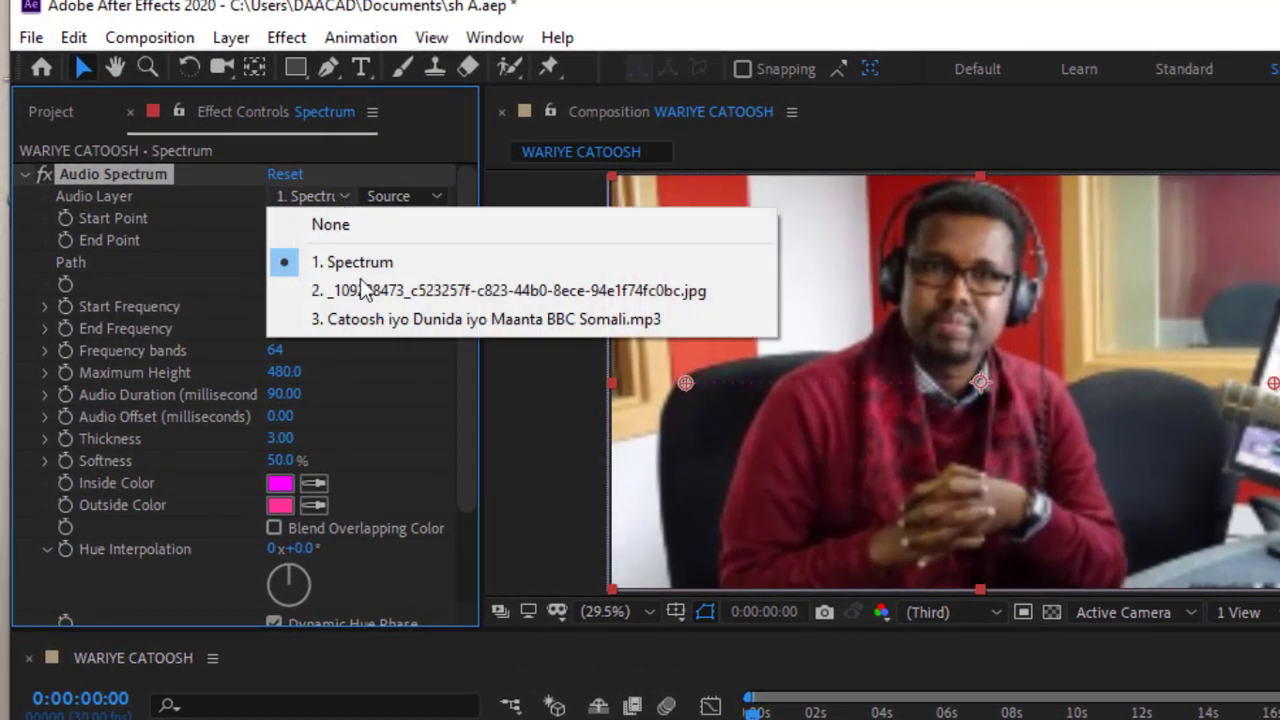
click(411, 319)
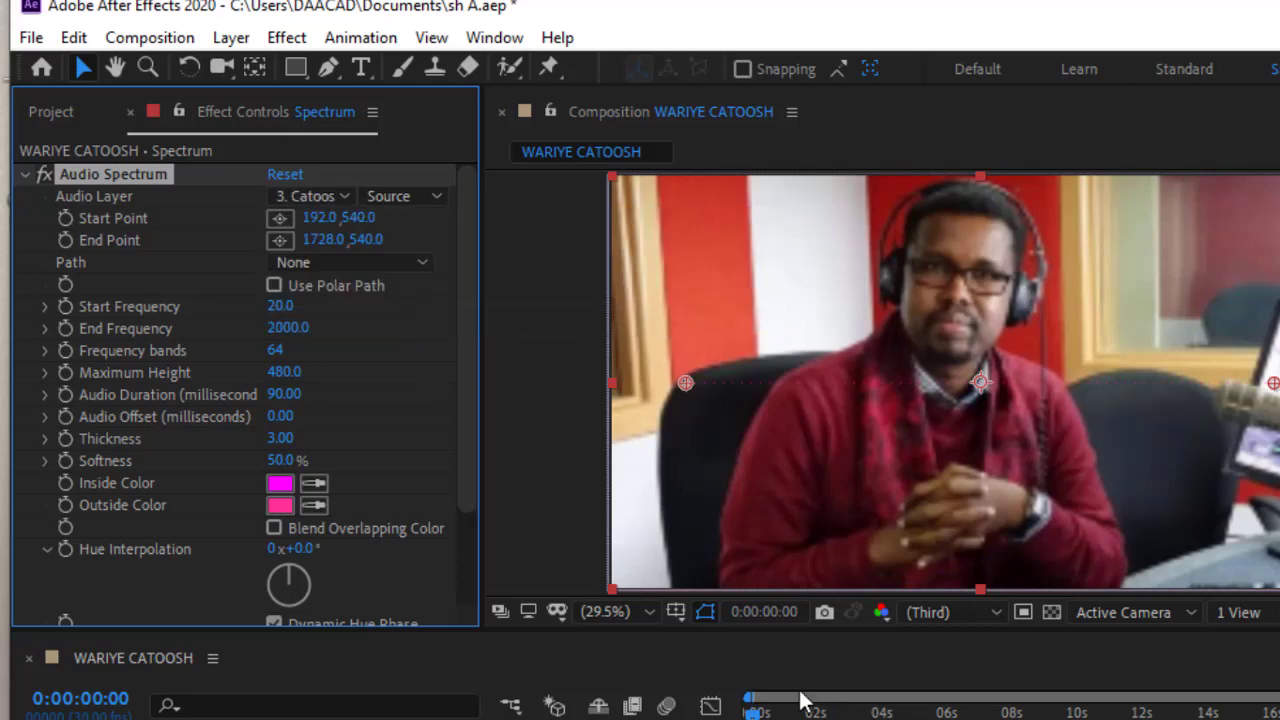
Set the Audio Spectrum's frequency bands to 100 and its maximum height to 4000
click(855, 711)
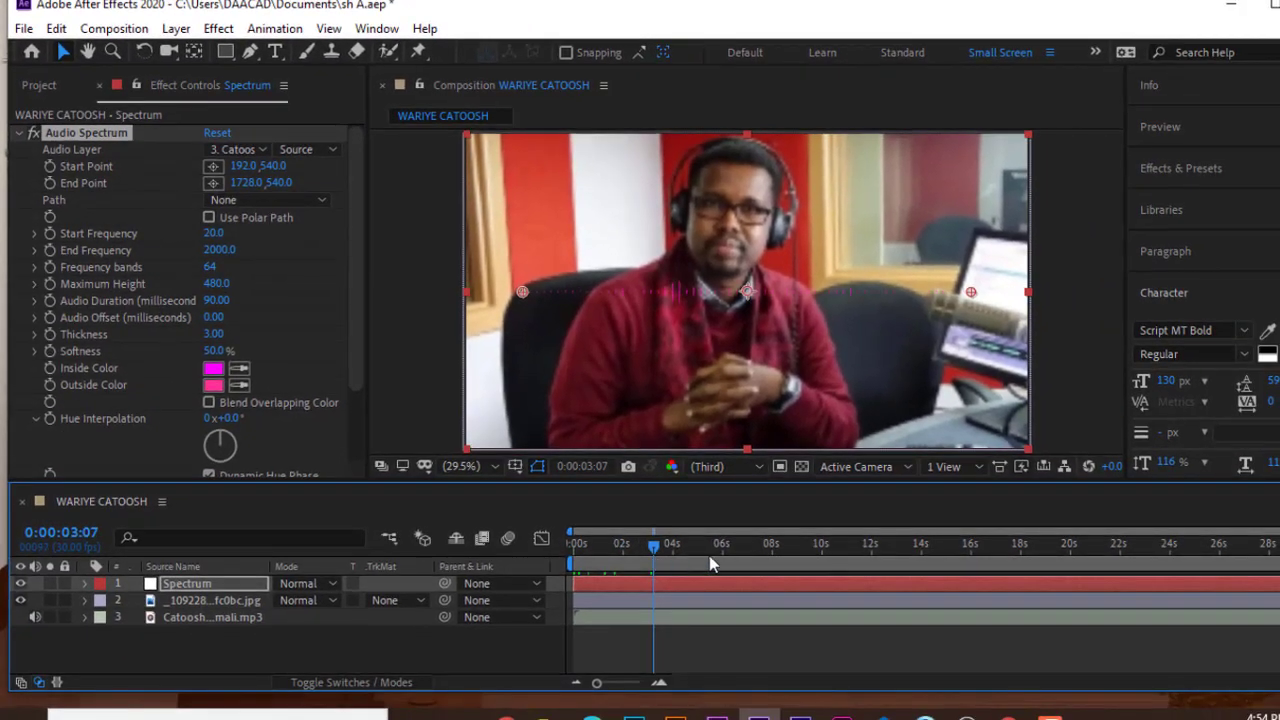
drag(710, 565, 770, 556)
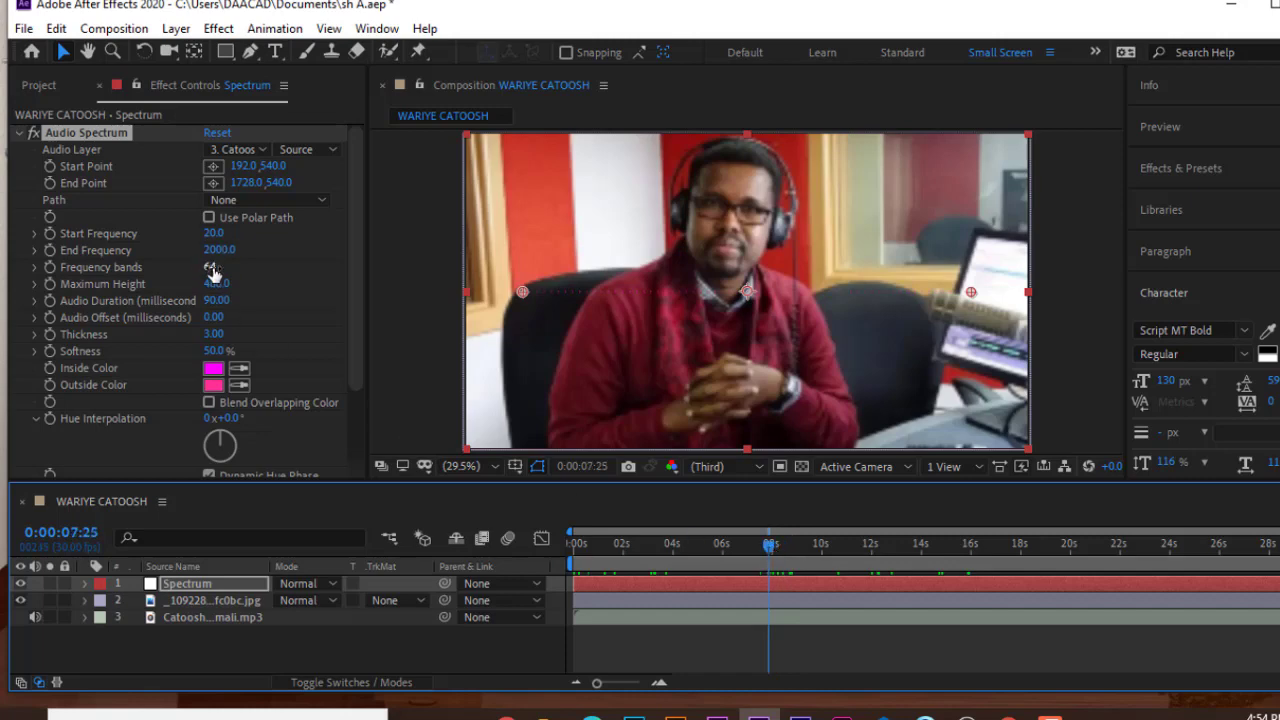
drag(213, 268, 260, 281)
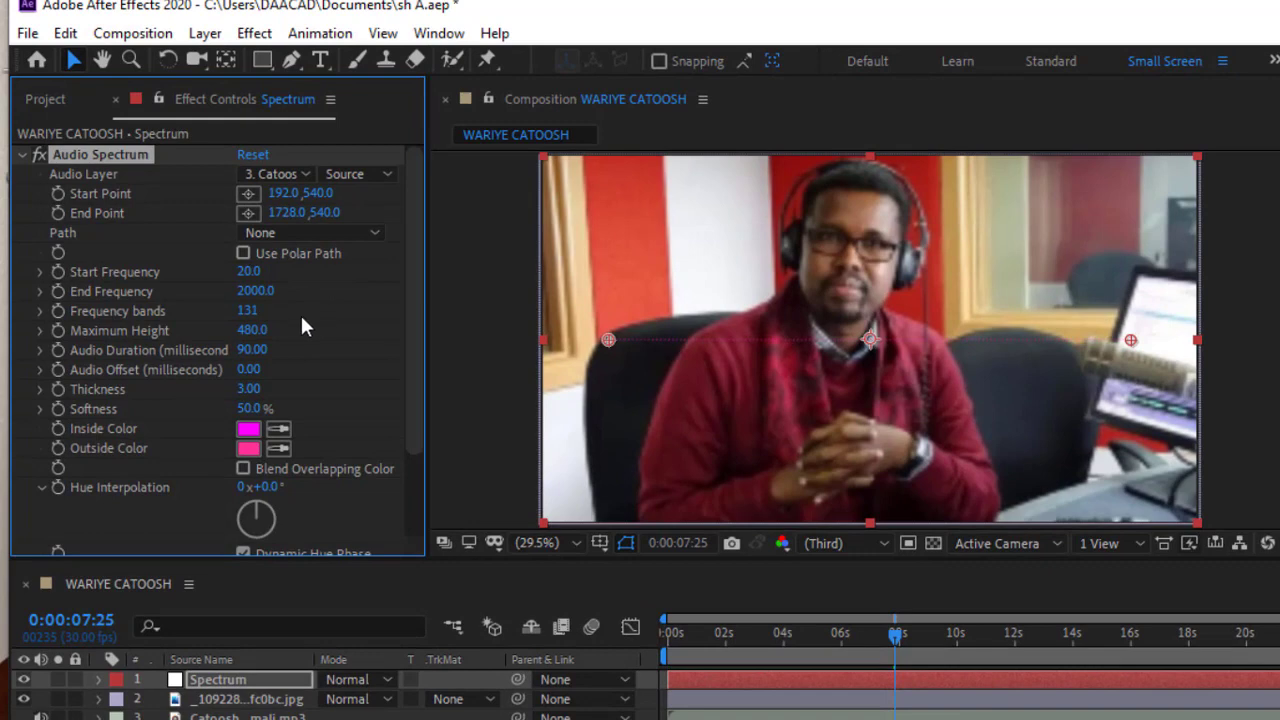
click(247, 311)
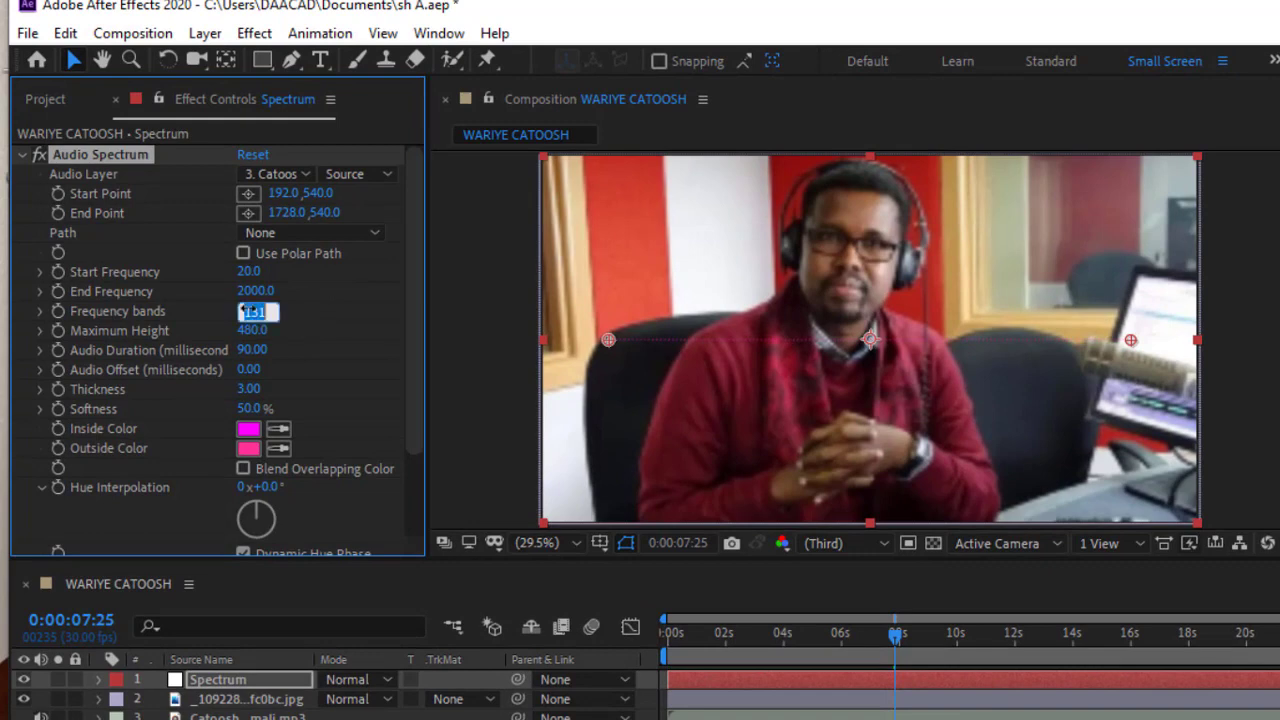
text(100)
click(243, 331)
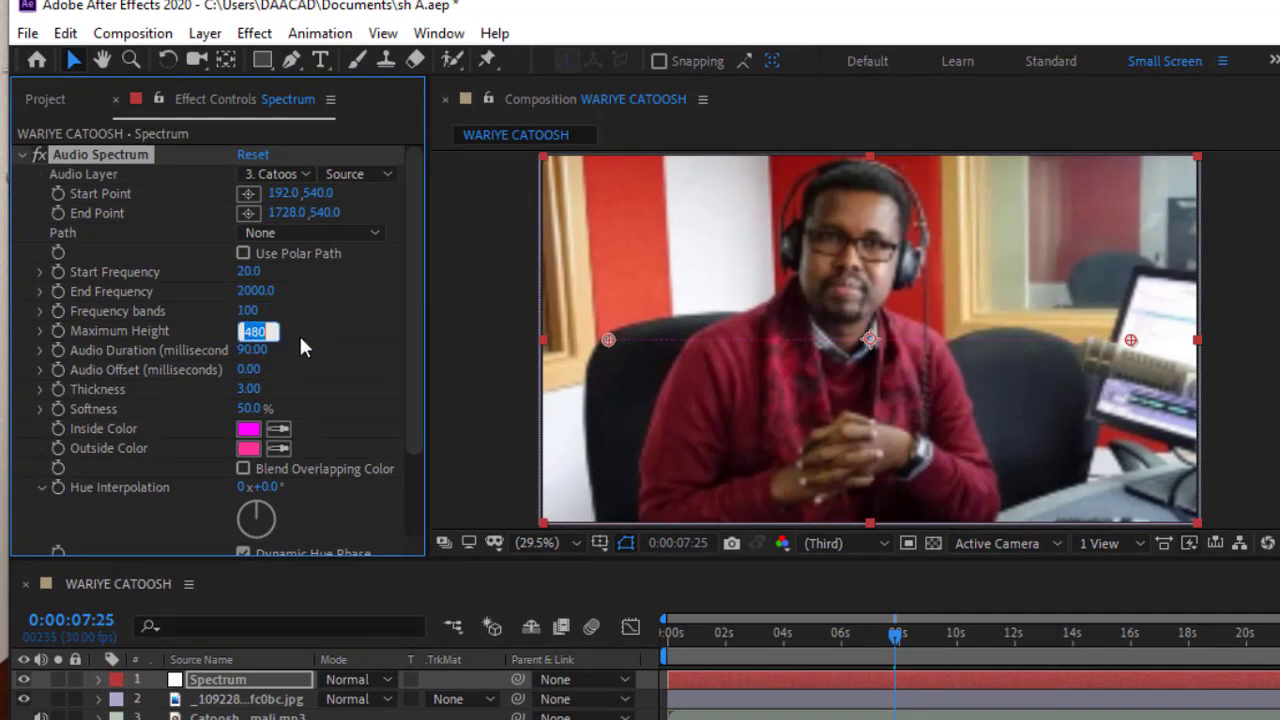
text(4000)
Set the Audio Spectrum's thickness to 4 and preview the animation
drag(895, 636, 827, 641)
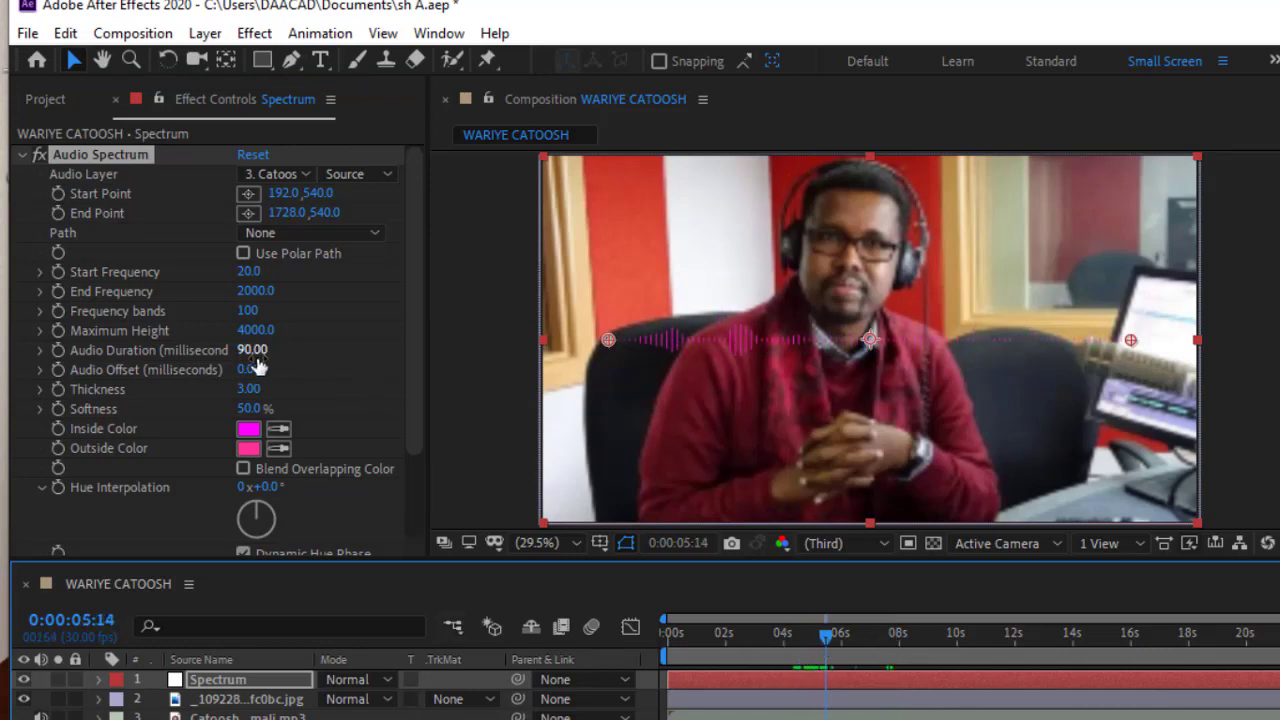
click(246, 389)
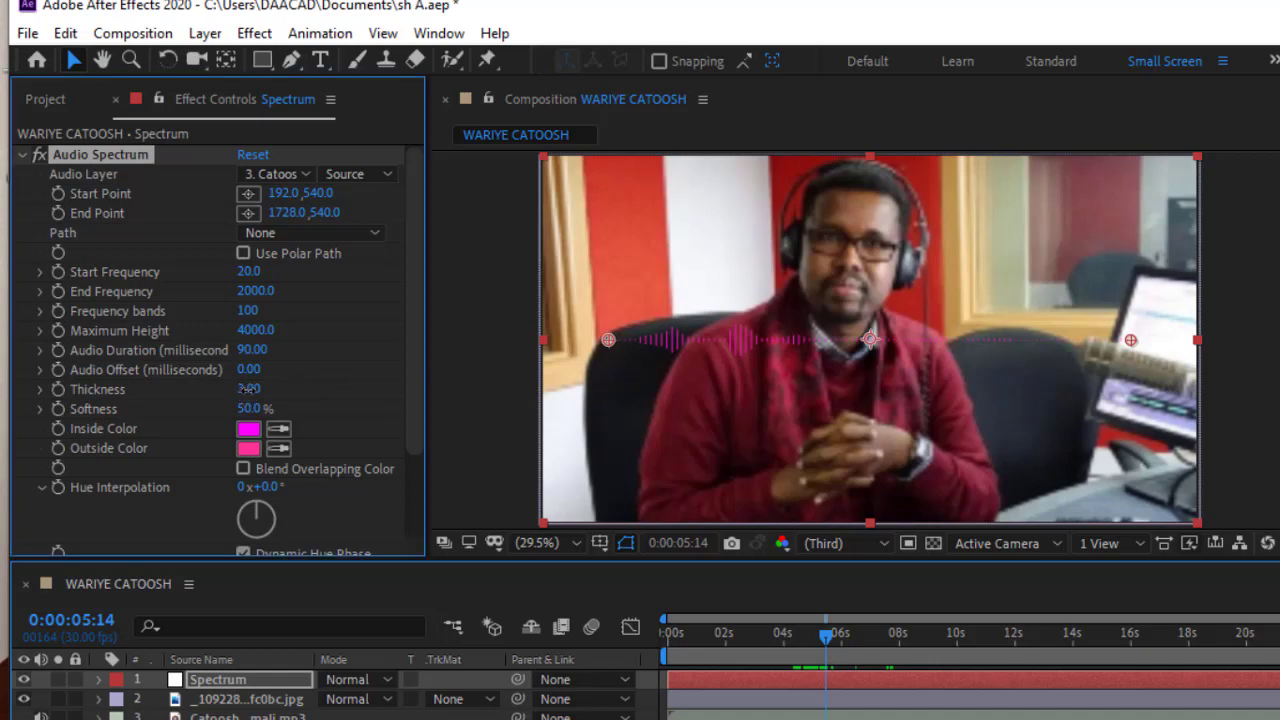
drag(246, 389, 255, 398)
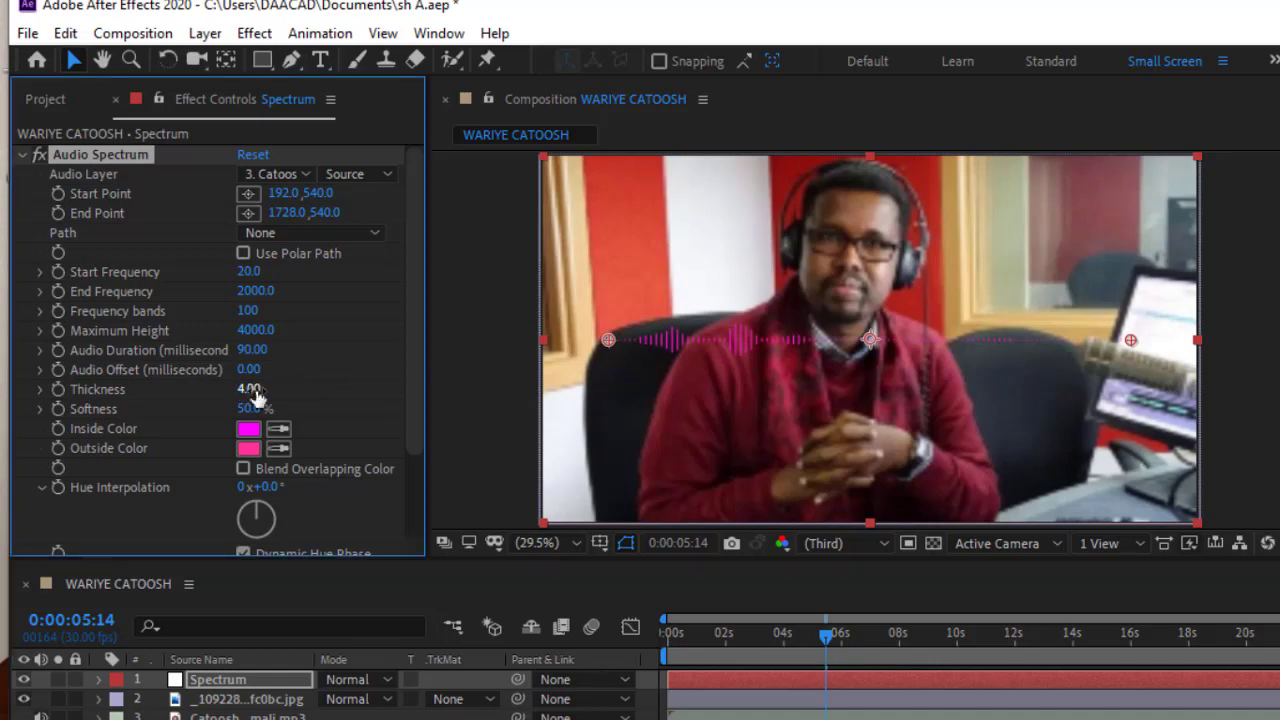
key(space)
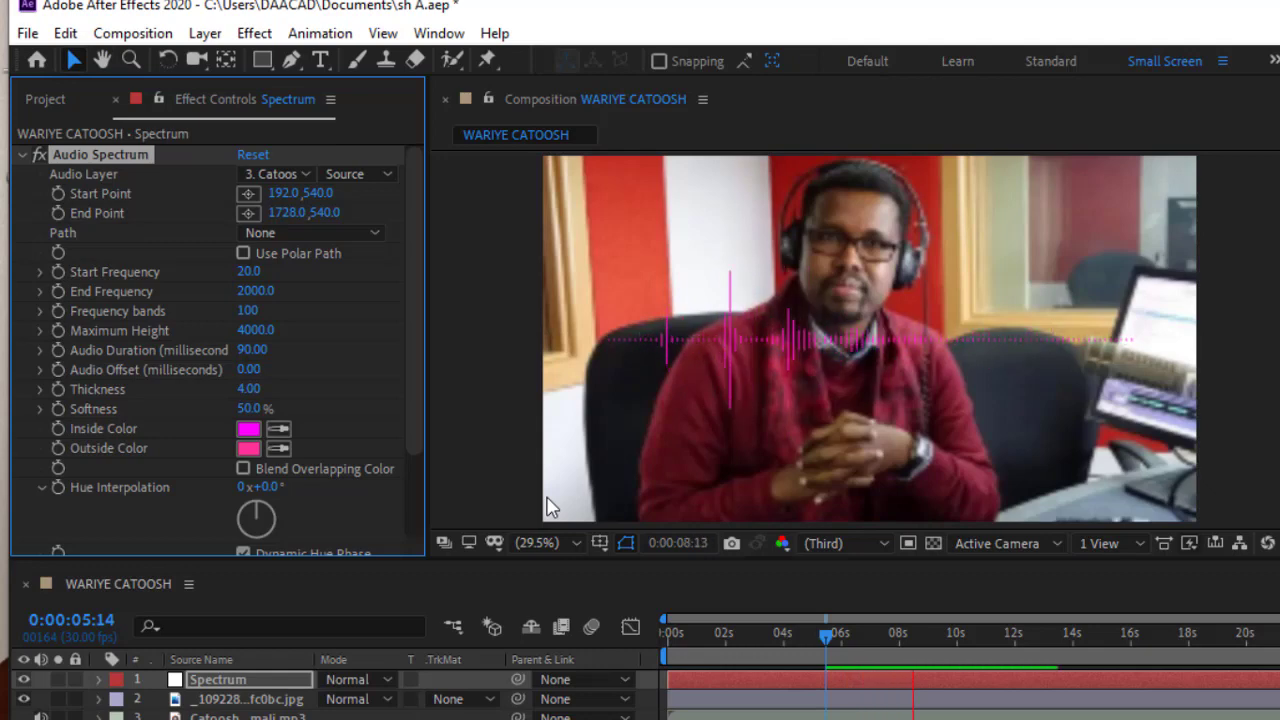
key(space)
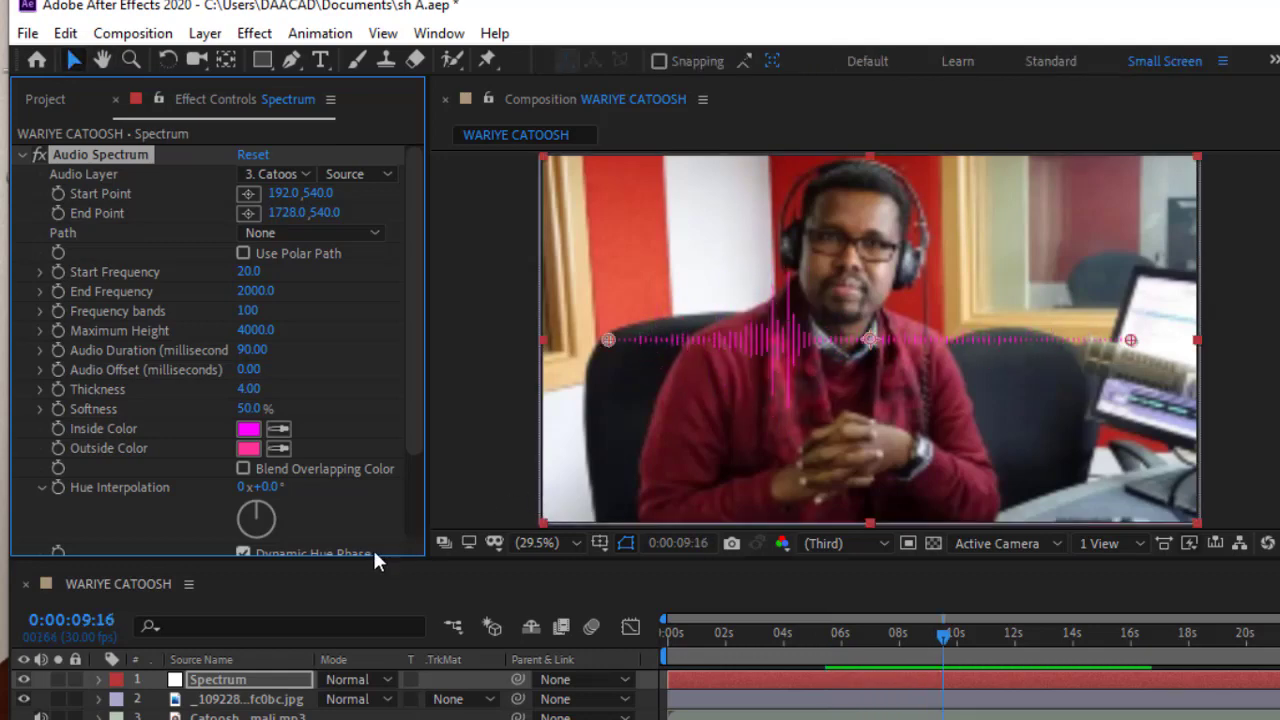
Change both the inside and outside colors of the Audio Spectrum to white (FFFFFF)
click(248, 428)
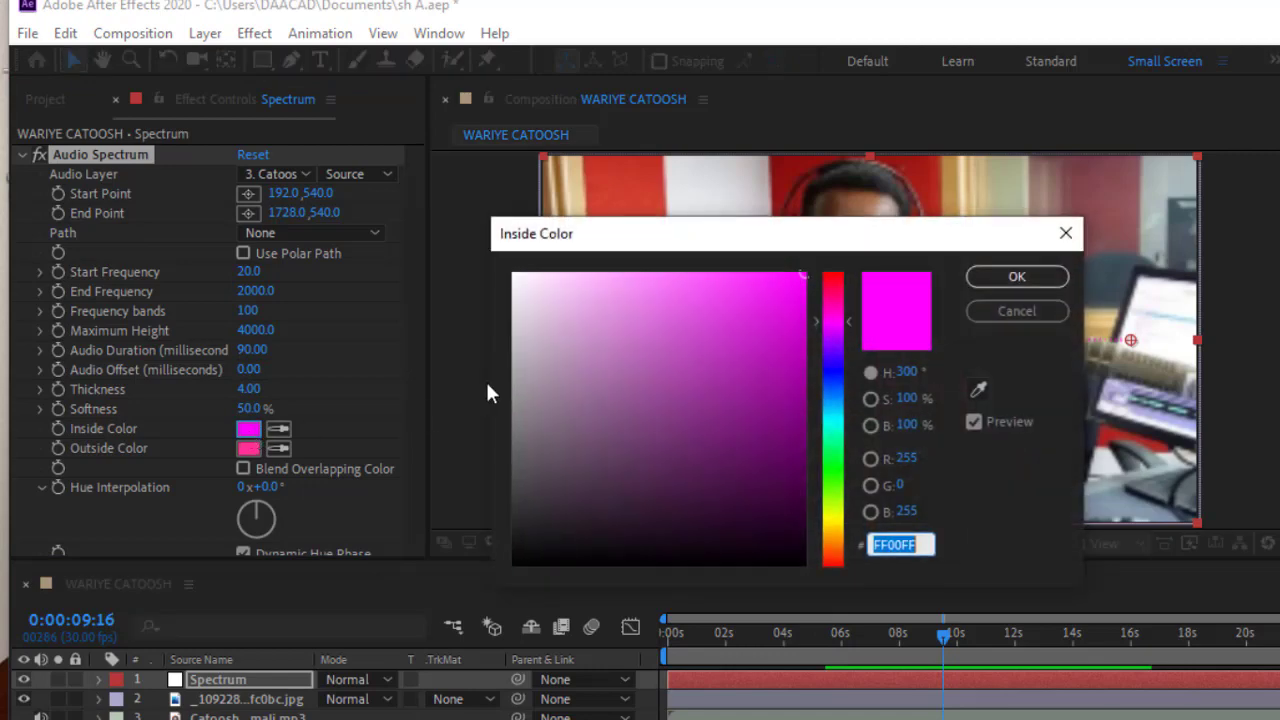
drag(547, 356, 512, 272)
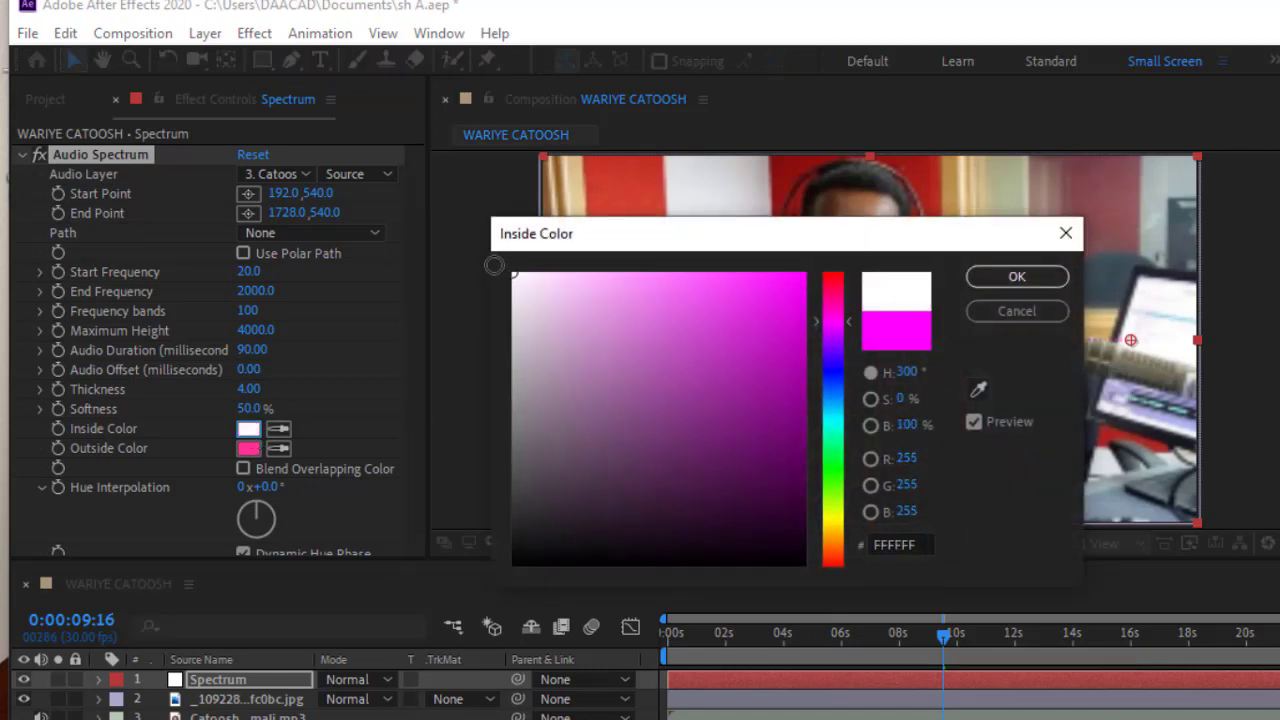
click(1017, 275)
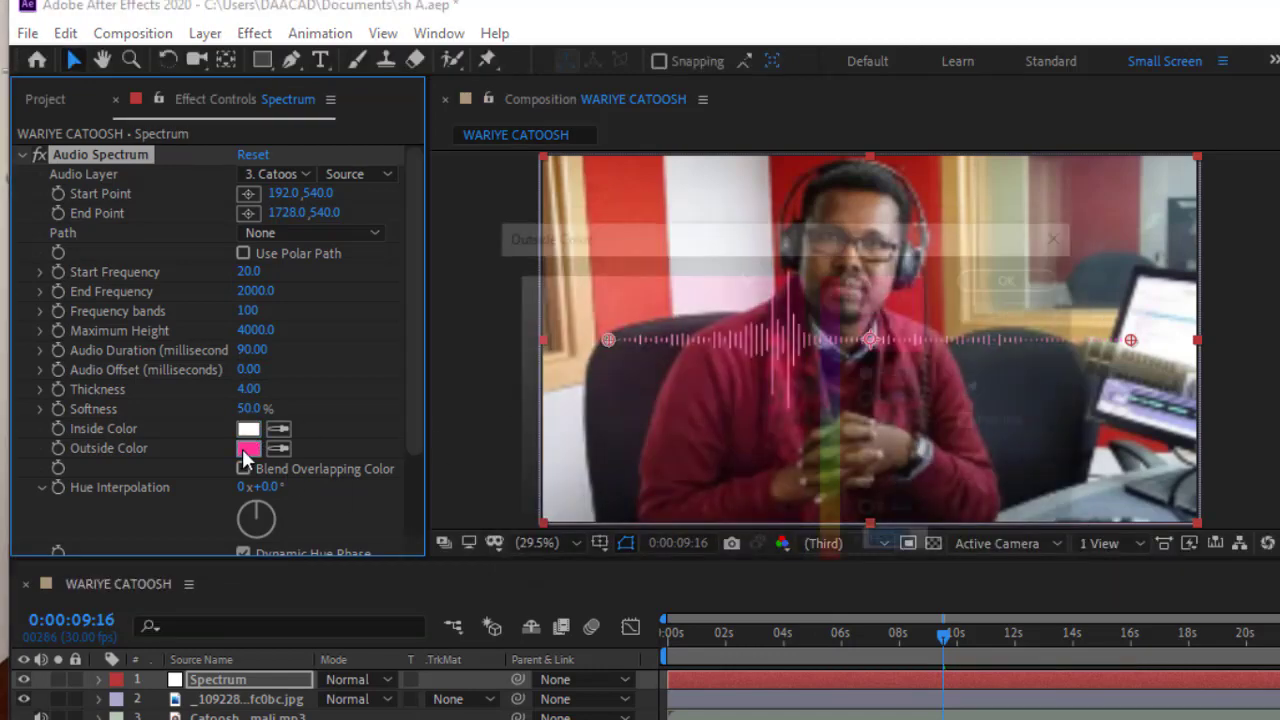
click(247, 448)
drag(574, 377, 507, 253)
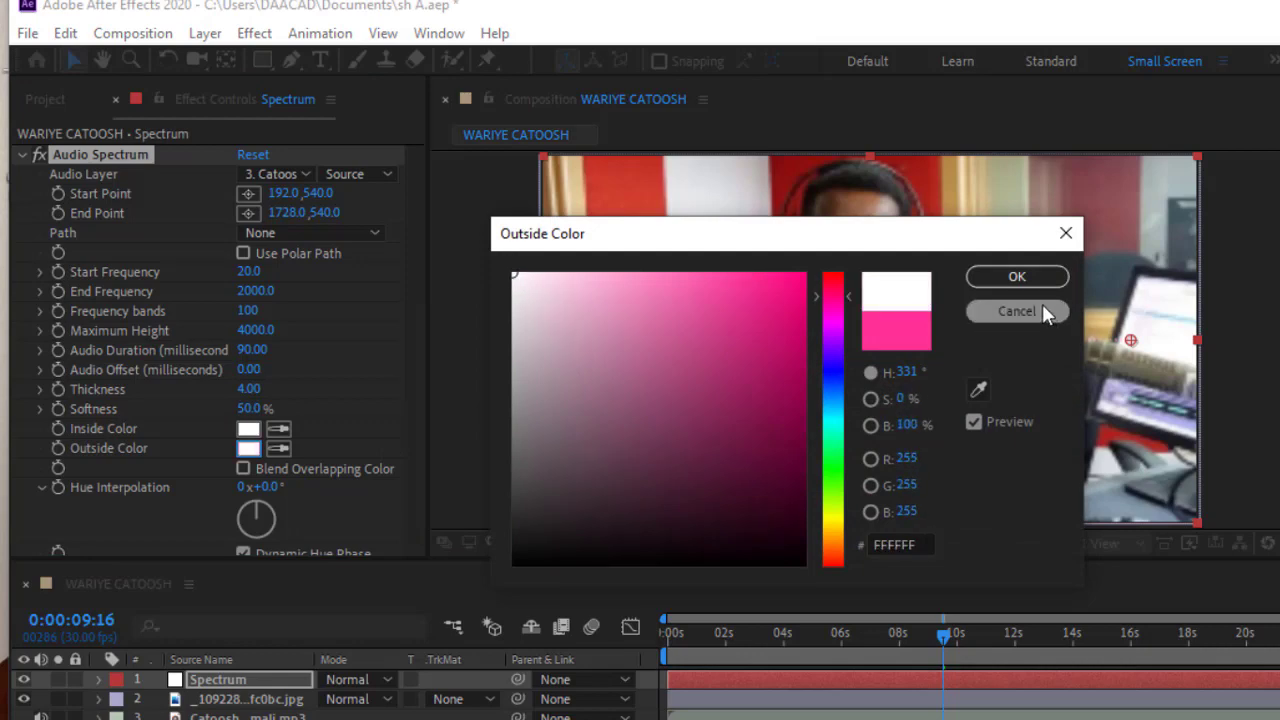
click(1018, 277)
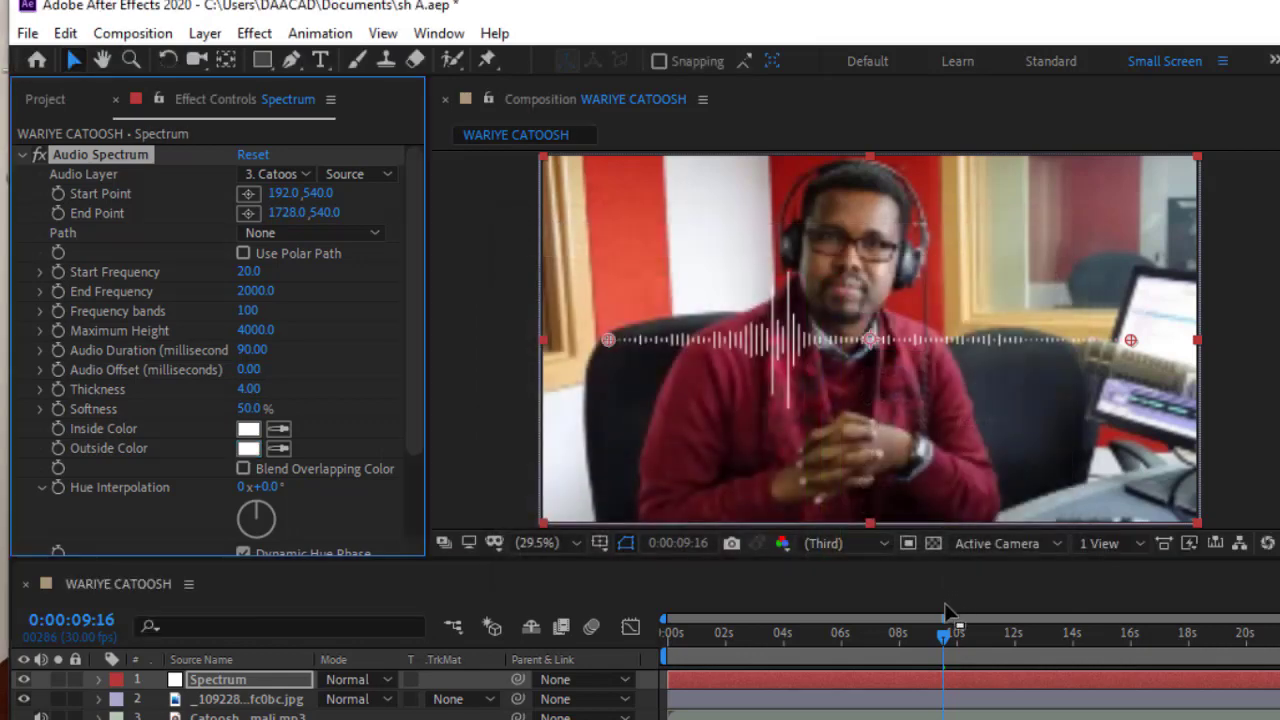
Play back the spectrum animation from the start of the composition
drag(948, 636, 724, 648)
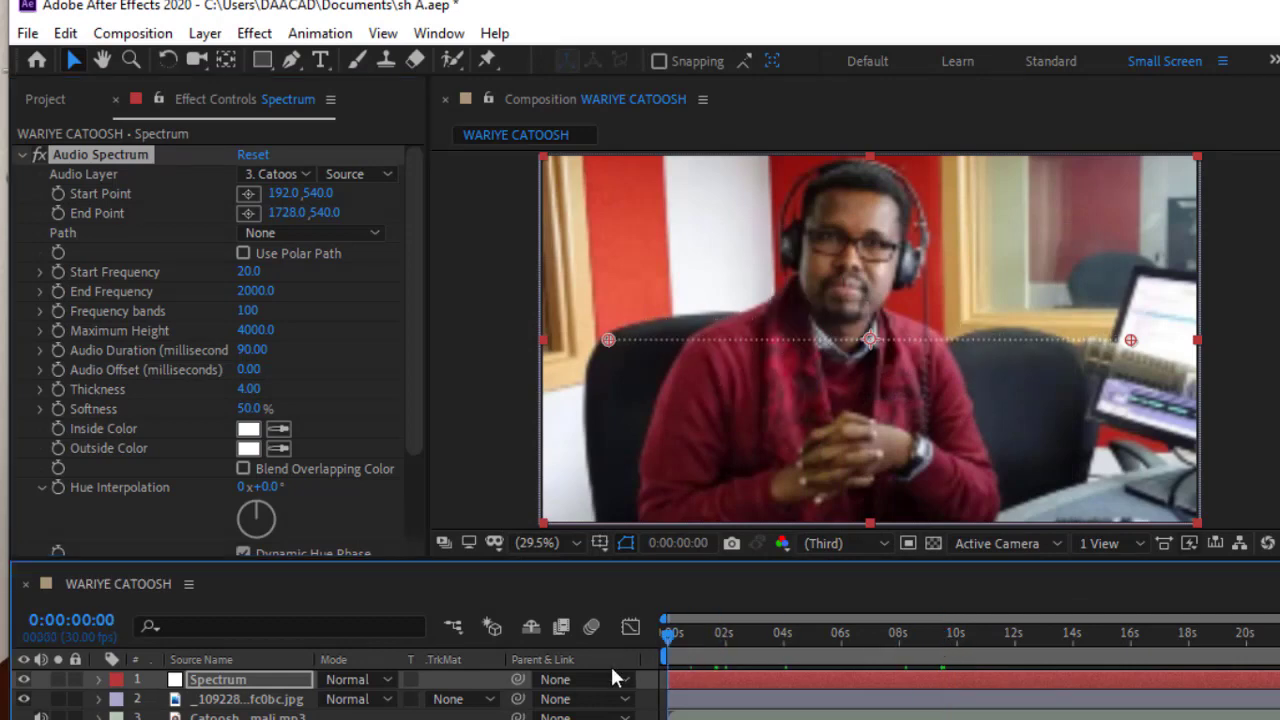
key(space)
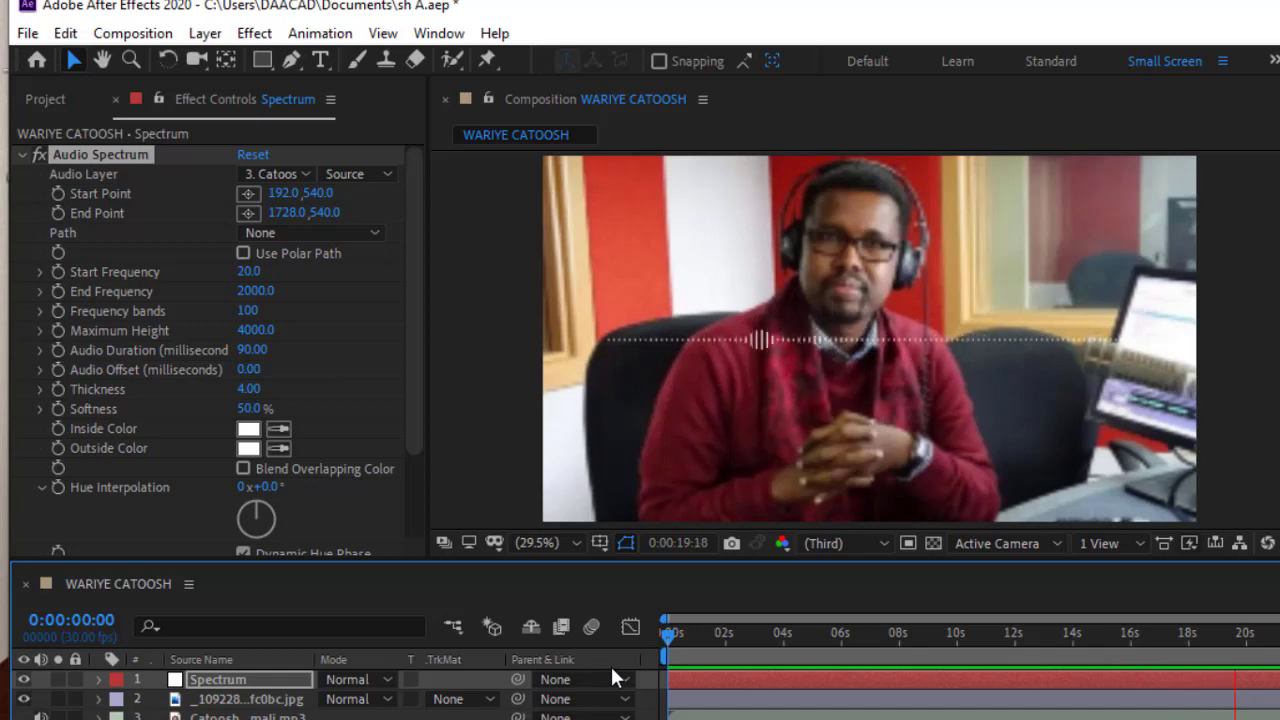
key(space)
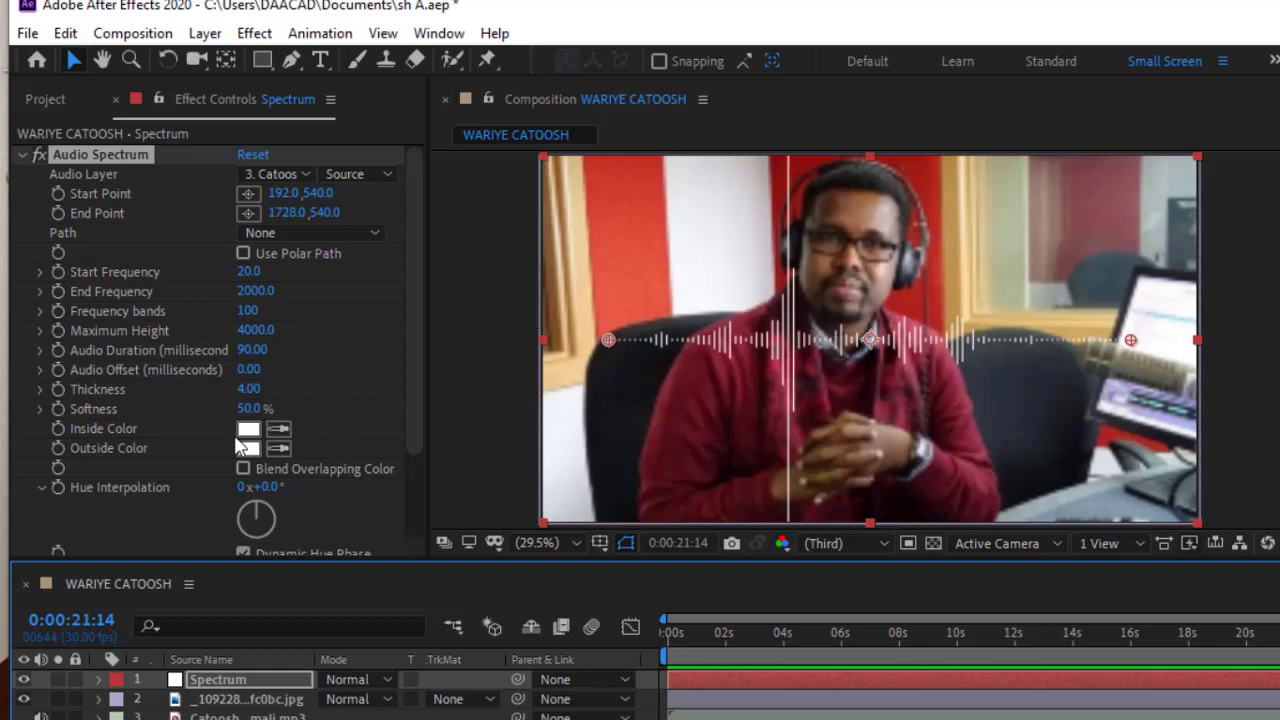
Set the Audio Spectrum's side options to Side A so the bars extend only upward
scroll(417, 462, down, 3)
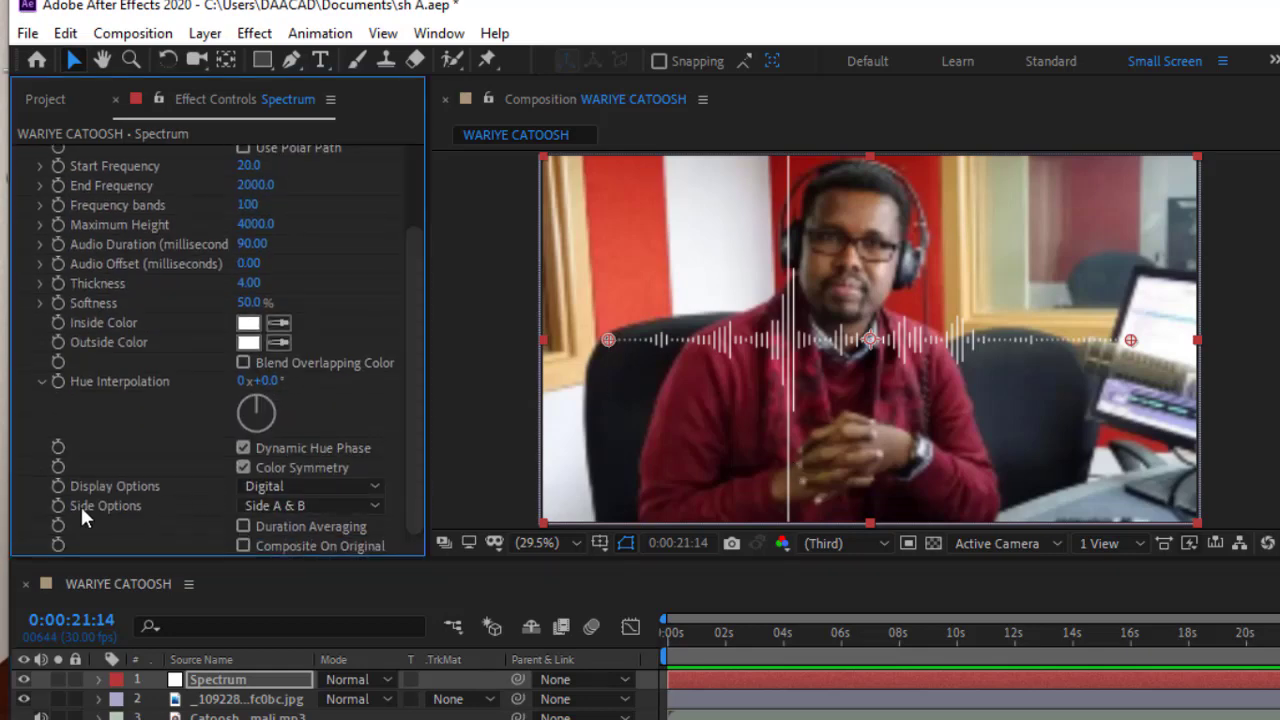
click(294, 506)
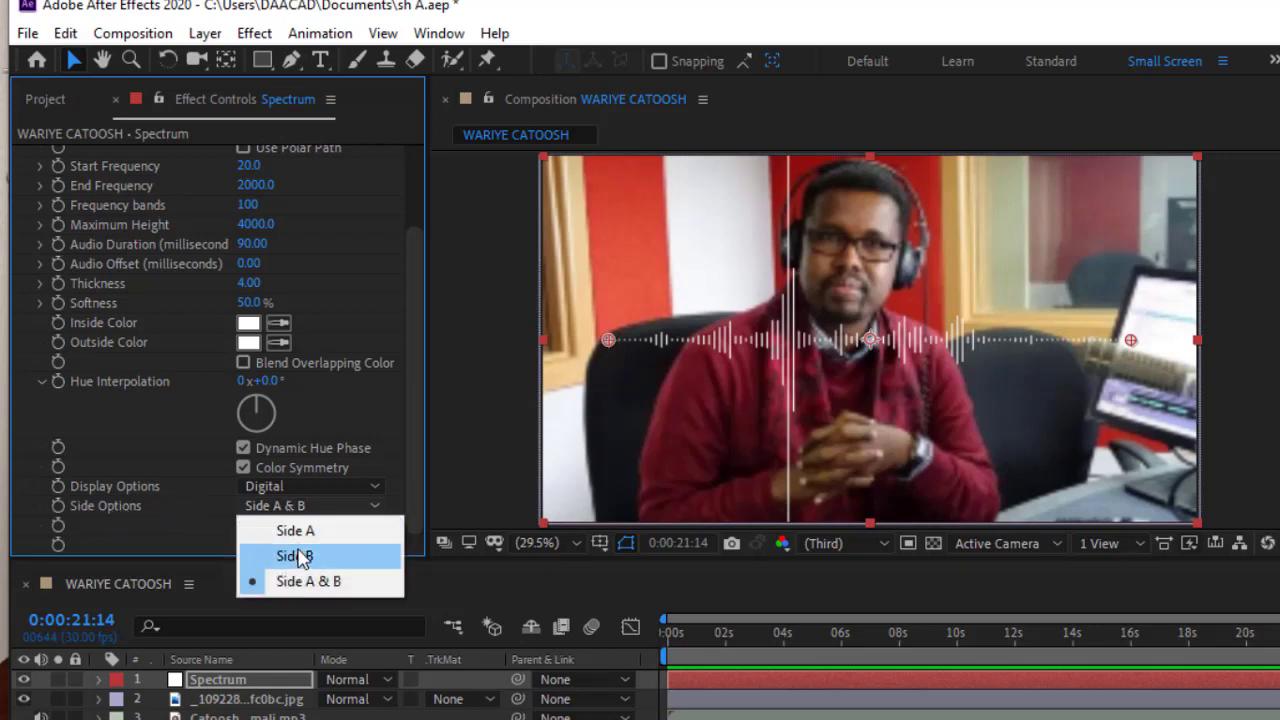
click(296, 531)
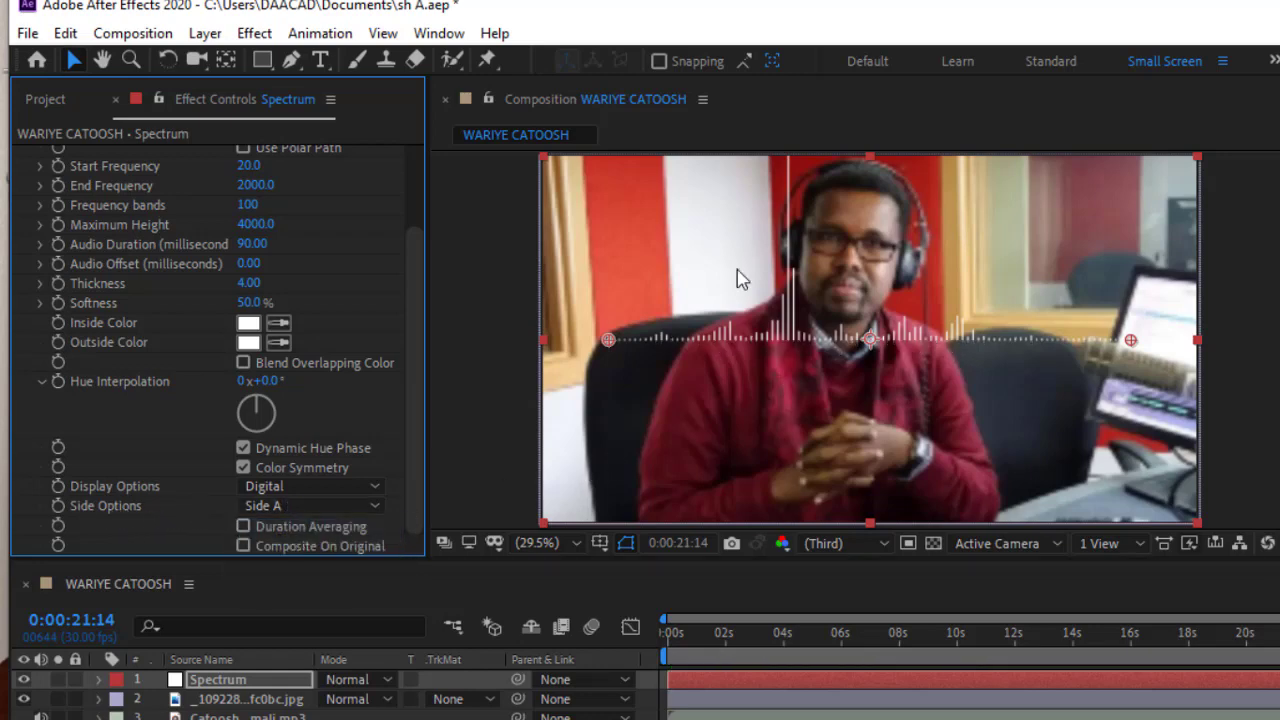
Move the Spectrum layer down so the bars sit along the photo's lower edge, and preview the result
click(782, 330)
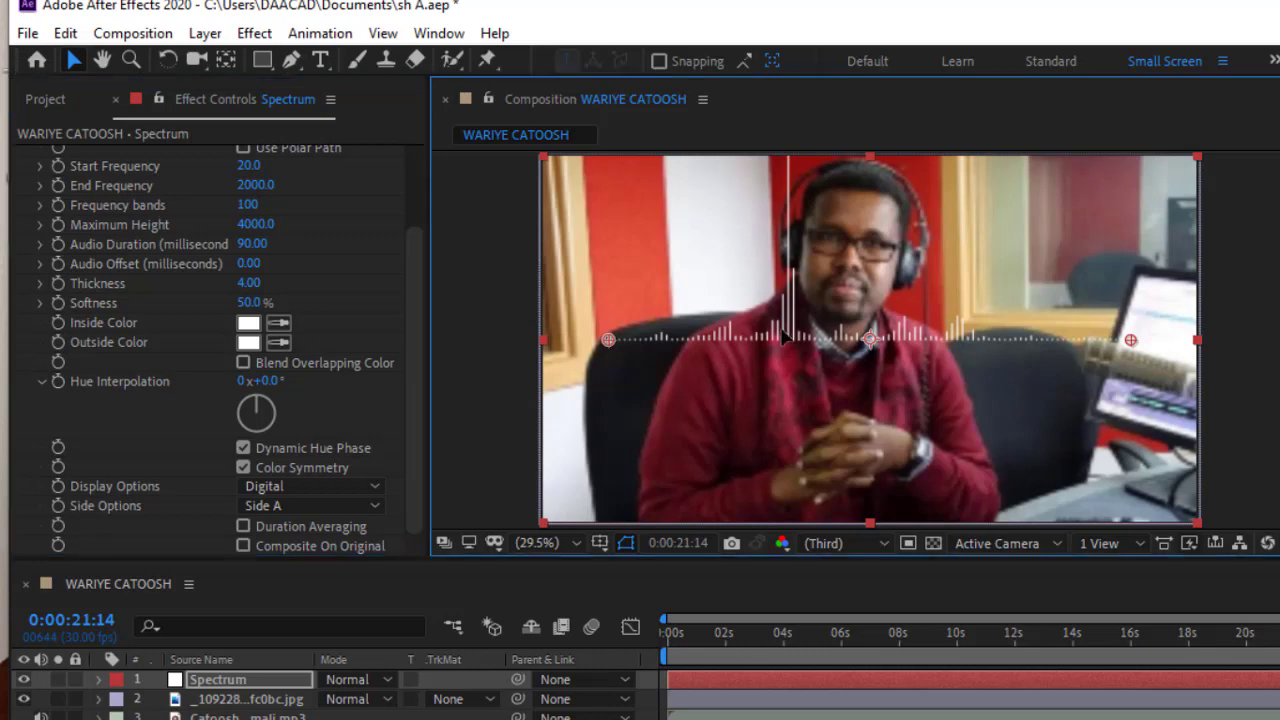
drag(782, 332, 795, 511)
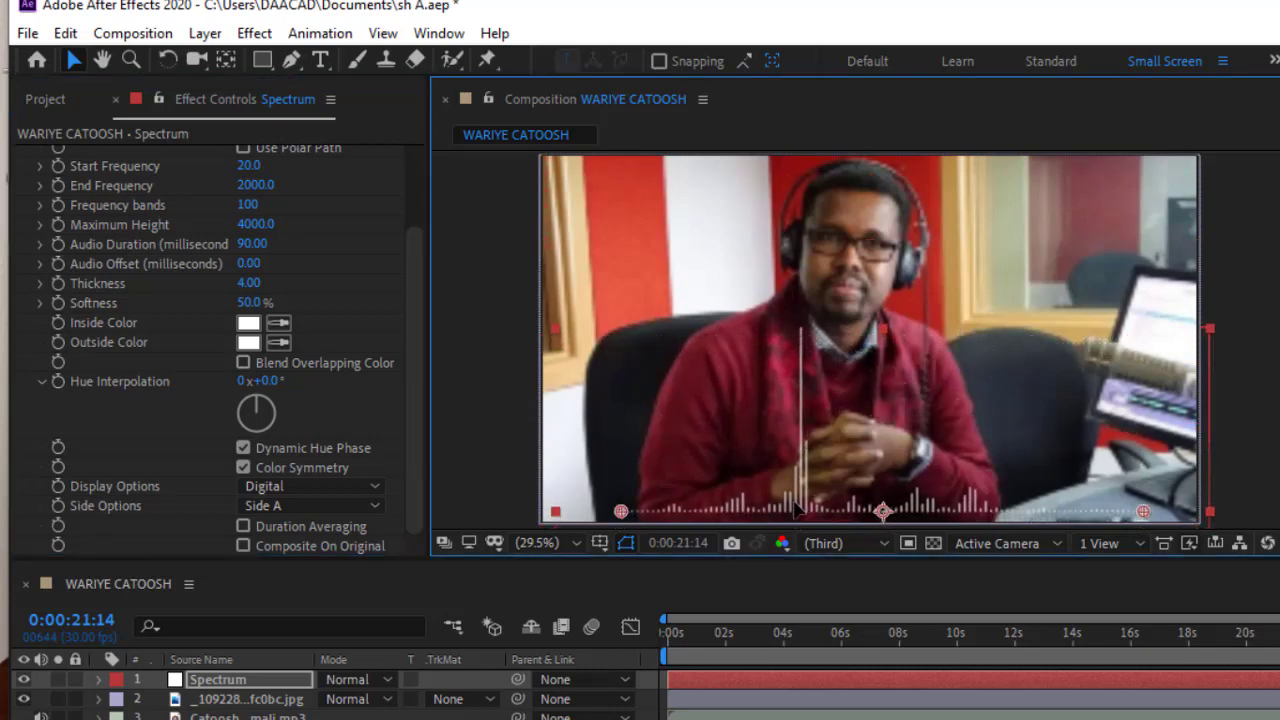
key(space)
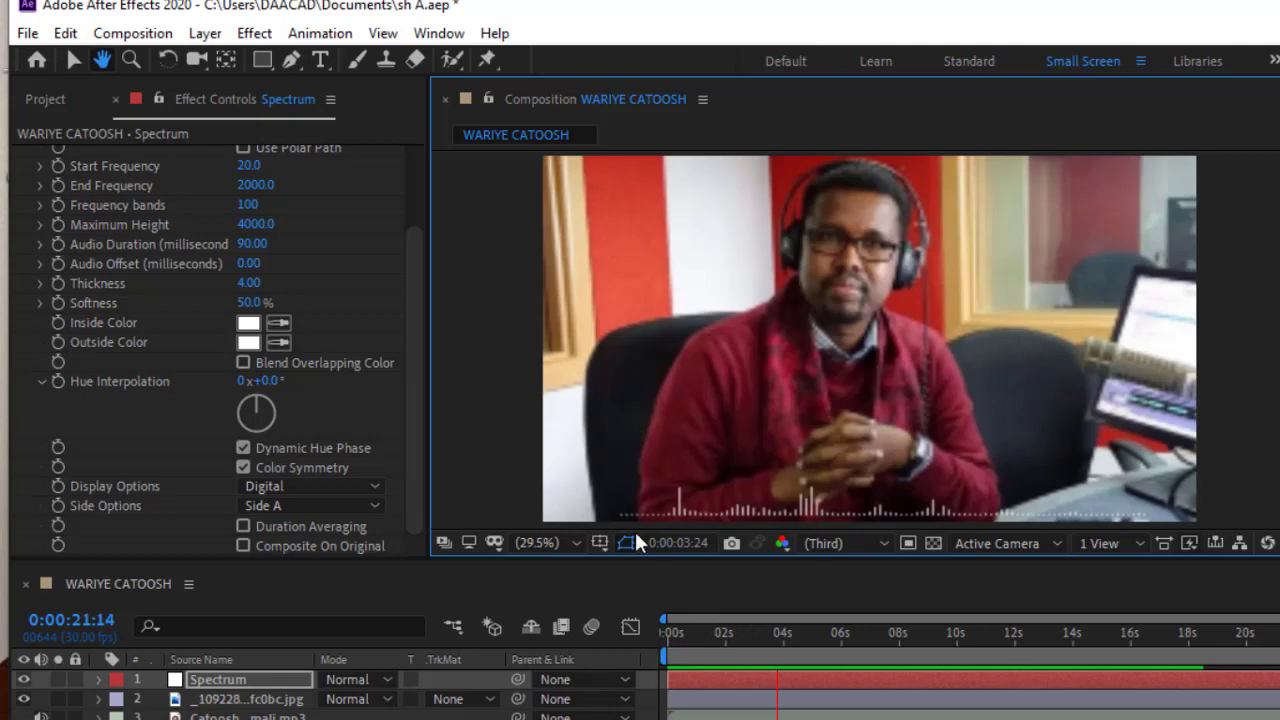
key(space)
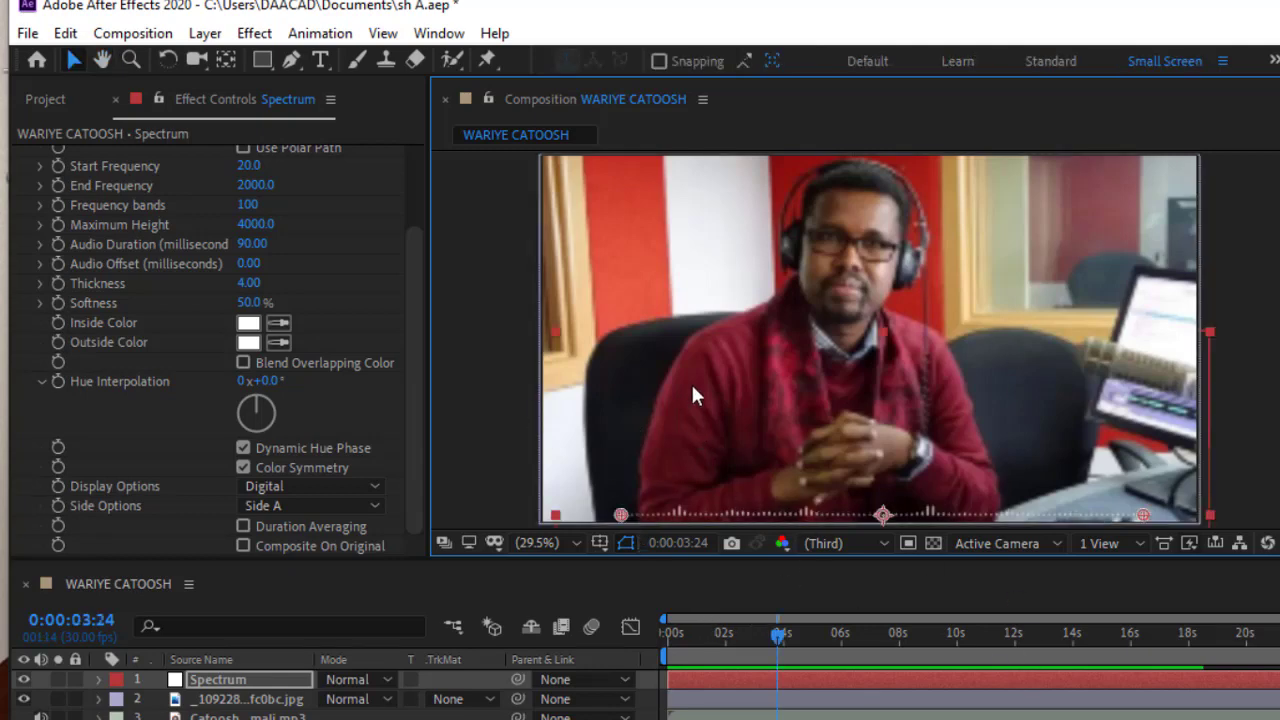